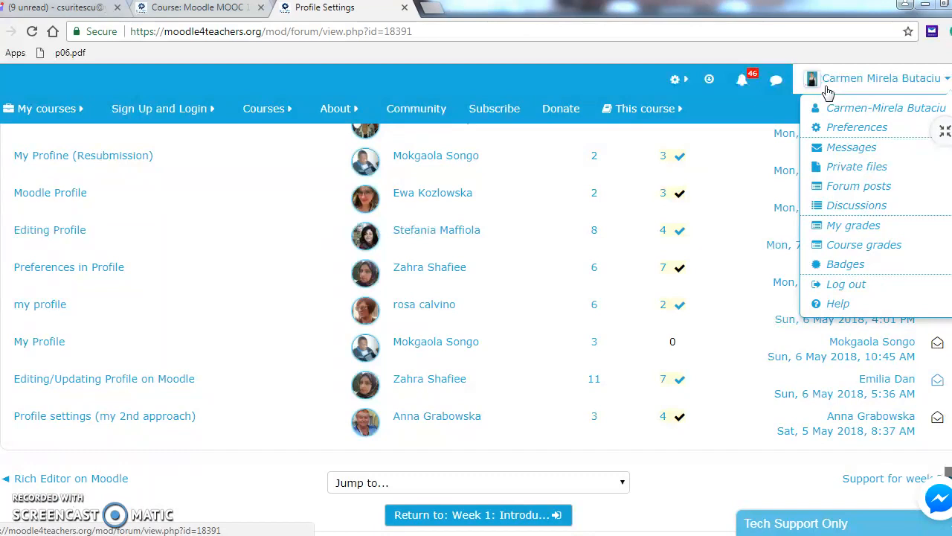
- Go to Edit profile through the user menu's Preferences submenu
click(833, 87)
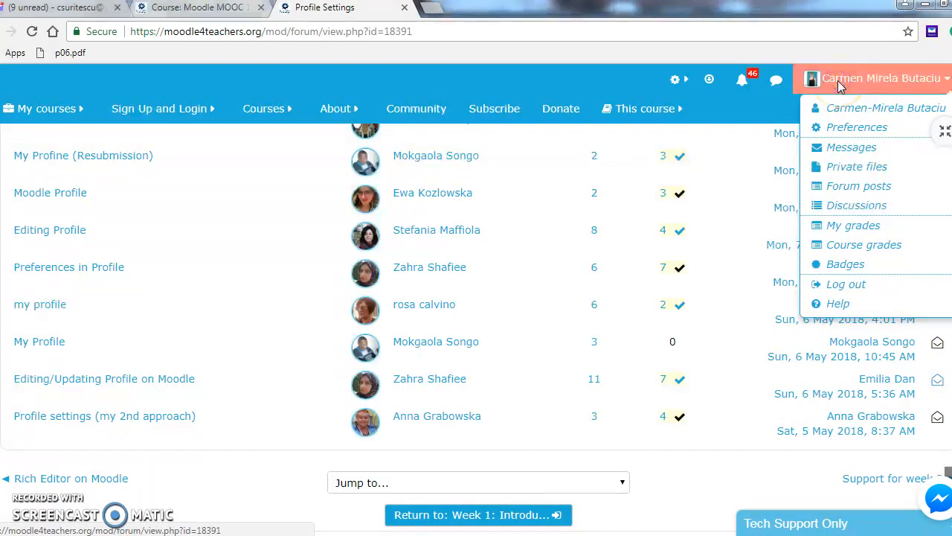
click(848, 128)
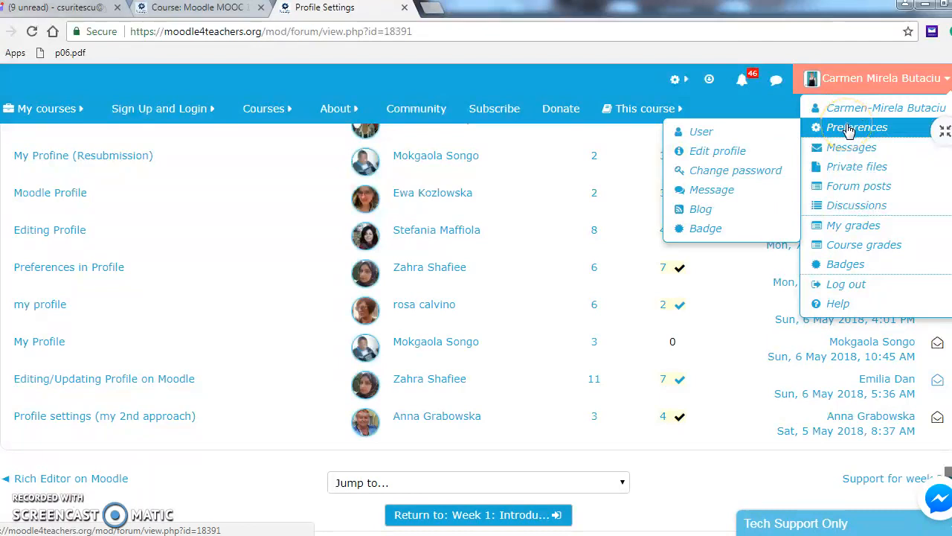
click(837, 131)
mouse_move(819, 127)
click(747, 154)
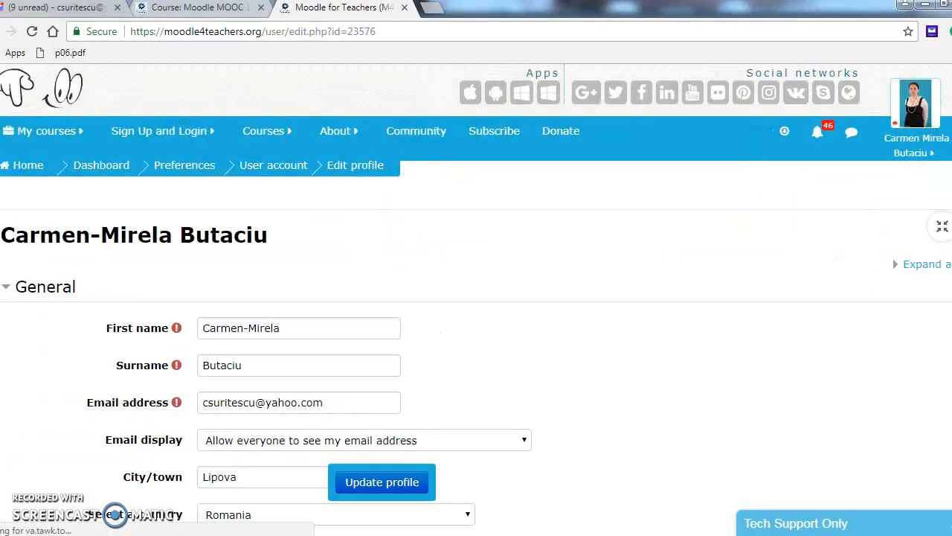
click(379, 497)
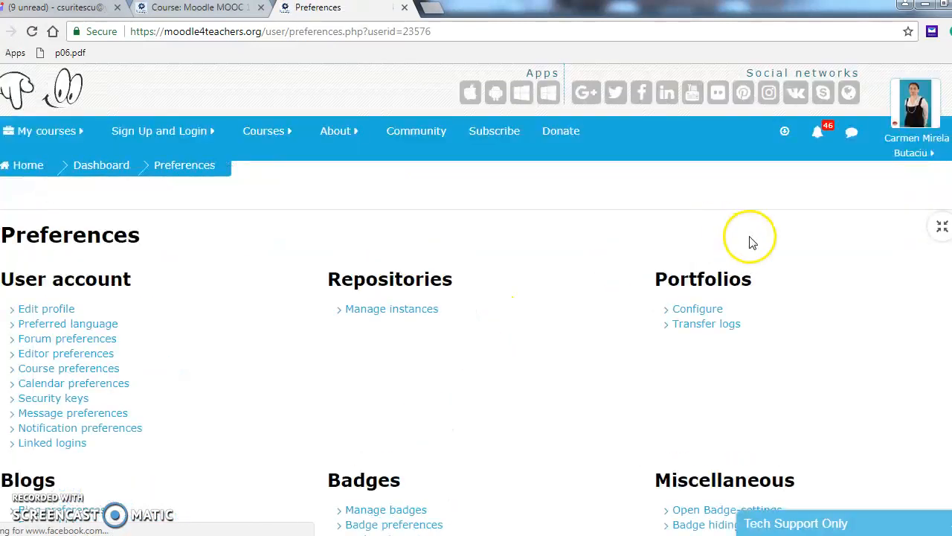
scroll(476, 298, down, 1)
scroll(476, 298, down, 1)
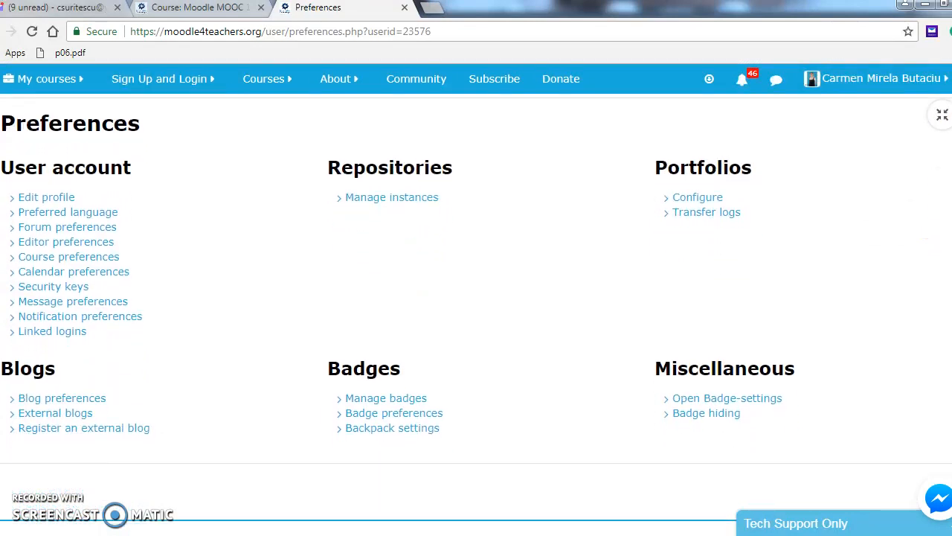
click(46, 198)
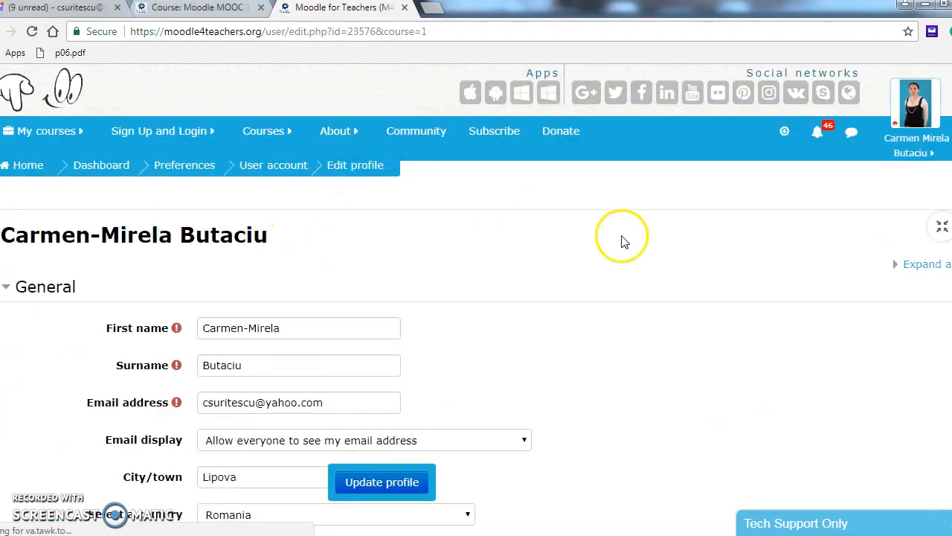
scroll(889, 202, down, 2)
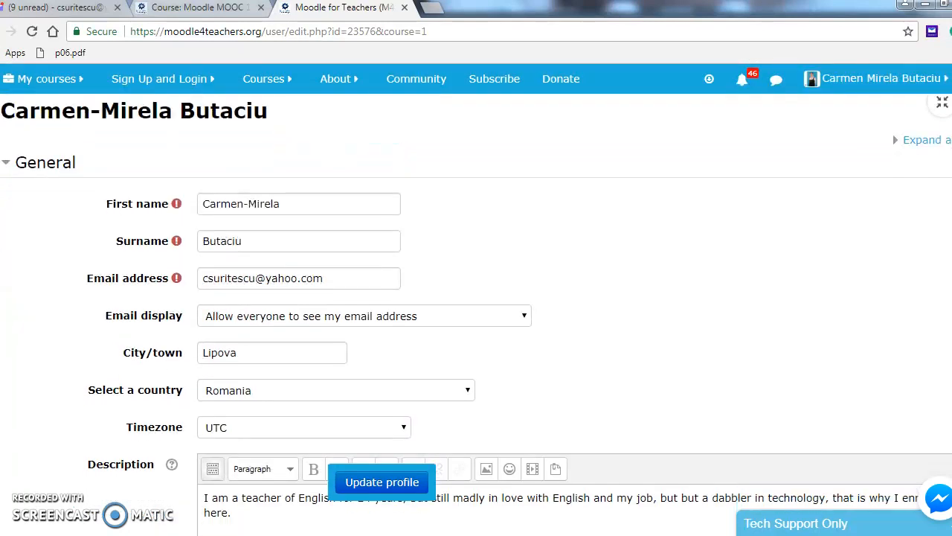
scroll(521, 297, down, 2)
scroll(513, 239, down, 2)
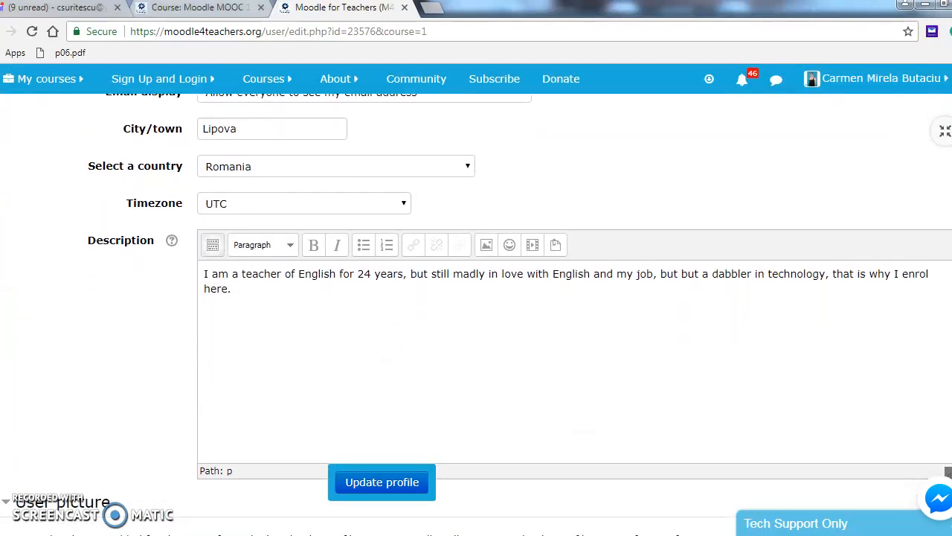
- Add 'I am trying to update my knowledge in teaching online.' to the Description, correcting 'knowledge'
click(256, 230)
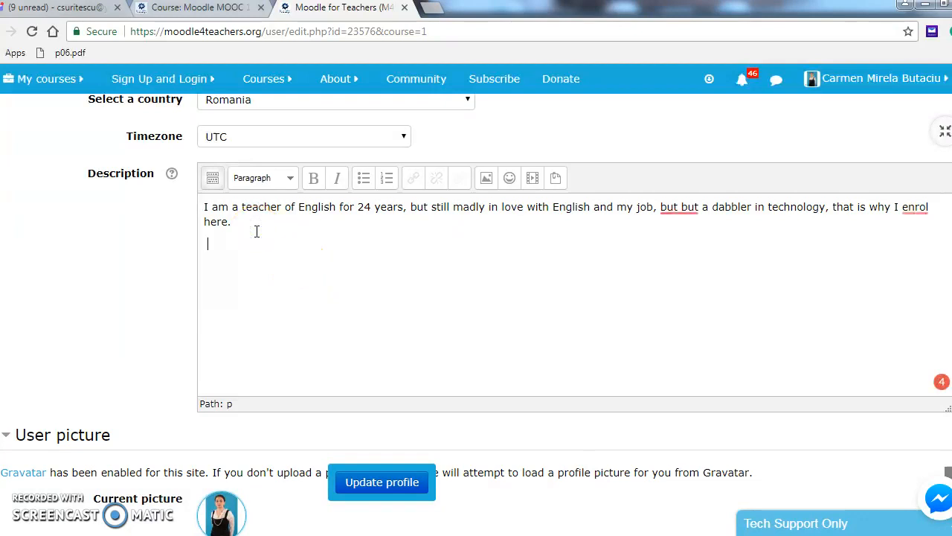
text(I am trying to update my)
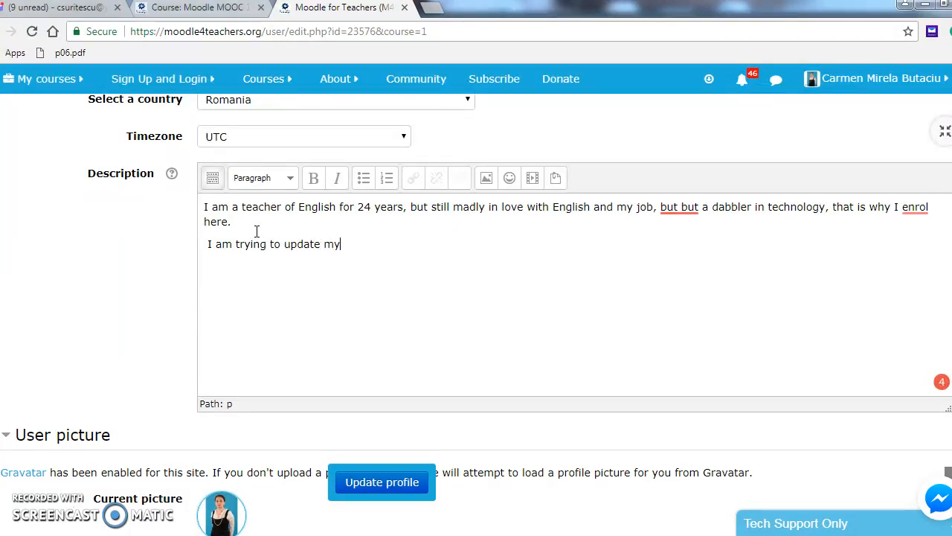
text( knowldge)
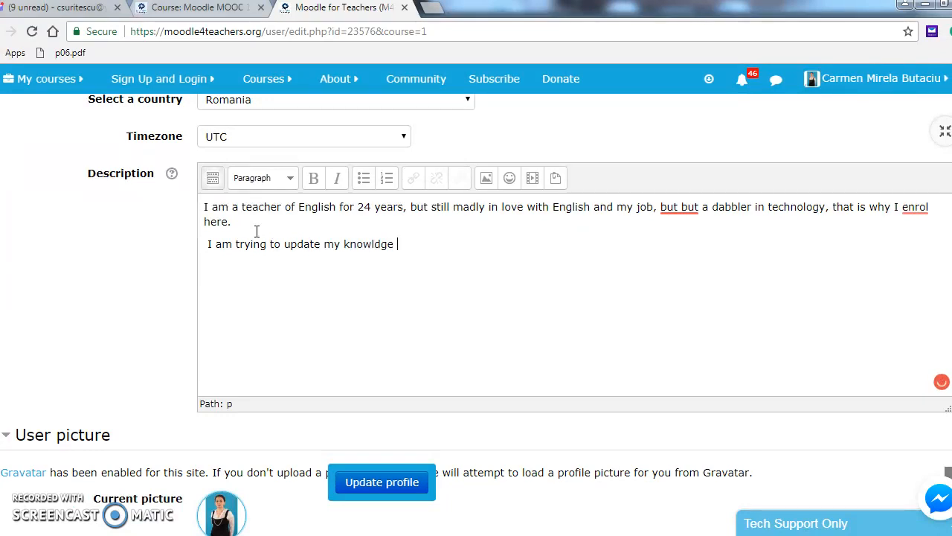
text( in te)
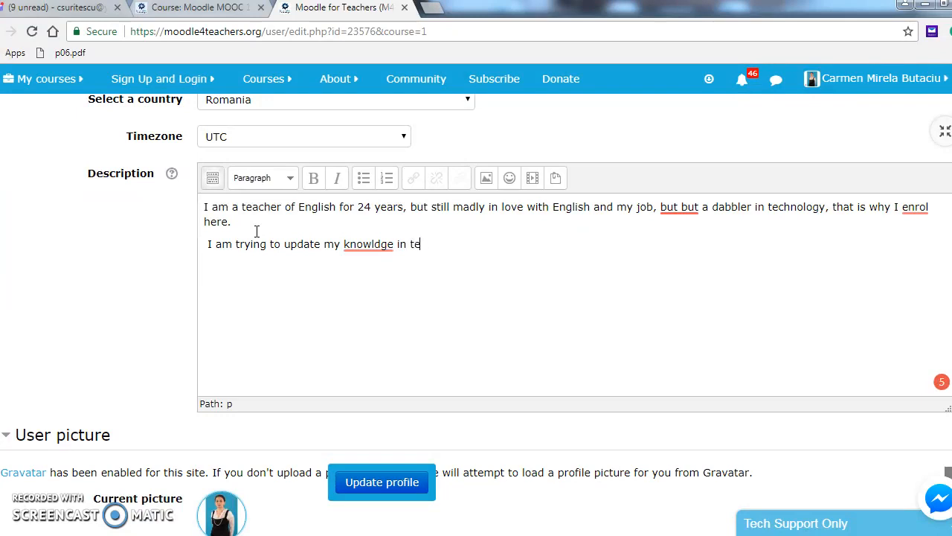
text(aching online.)
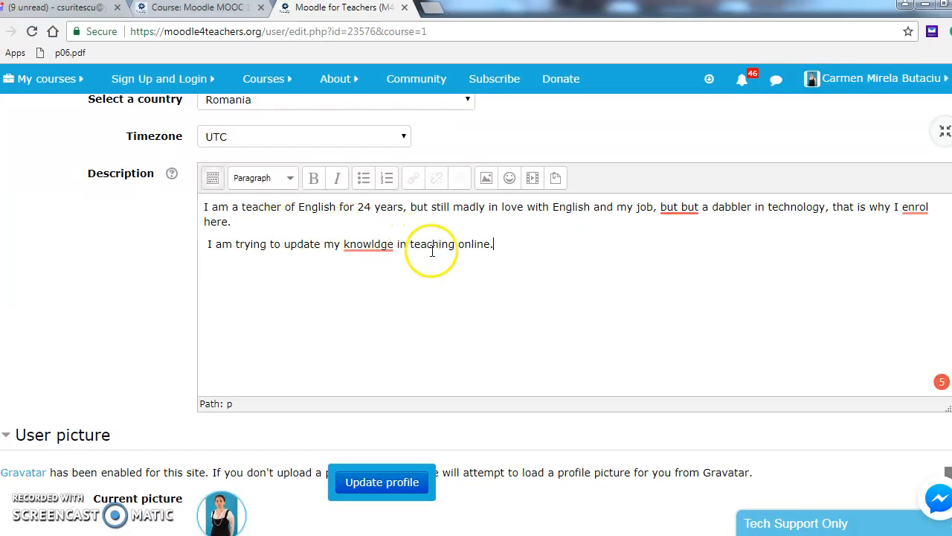
mouse_move(383, 244)
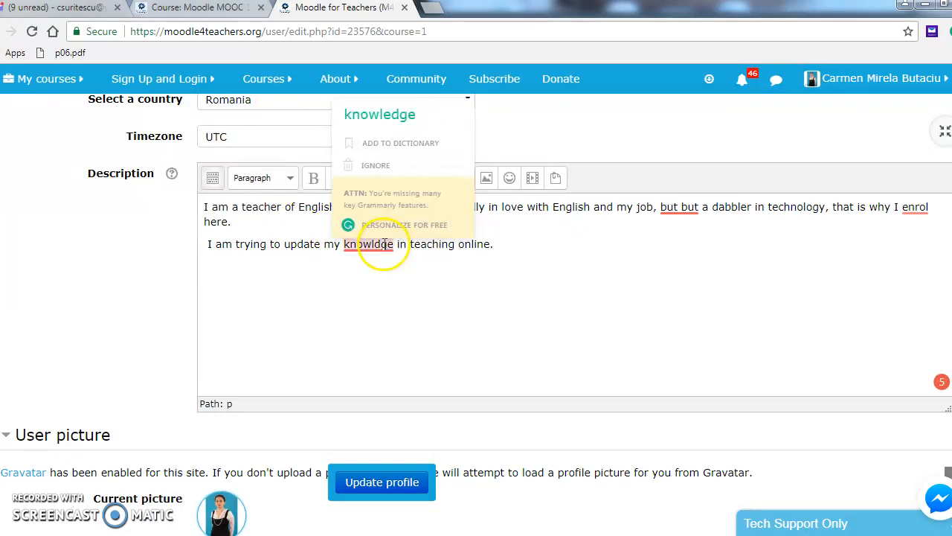
click(387, 131)
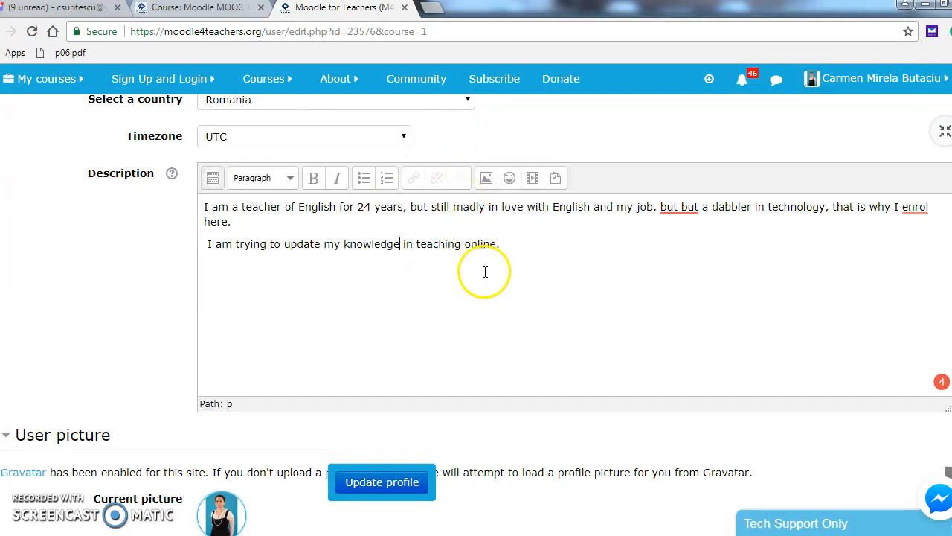
- Scroll down the profile form and restore the browser window from full screen
scroll(476, 297, down, 1)
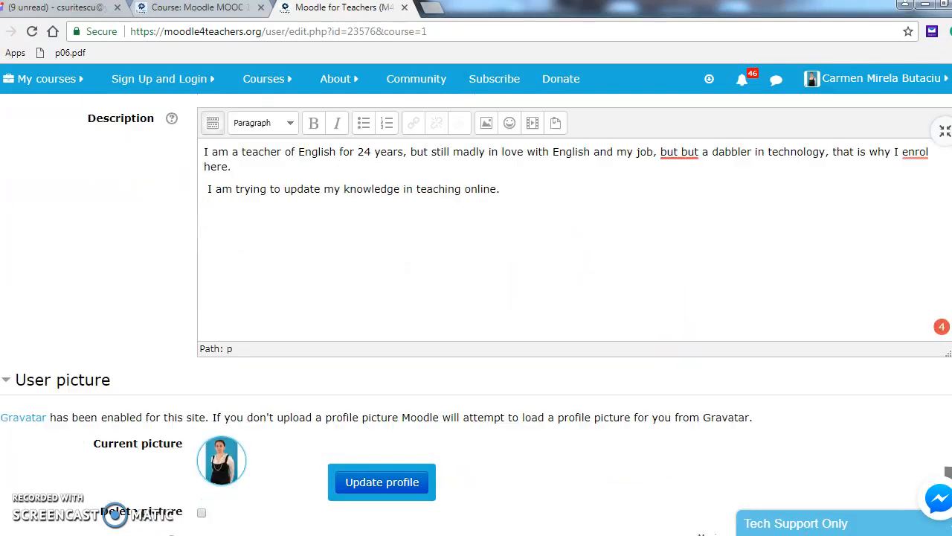
scroll(476, 313, down, 3)
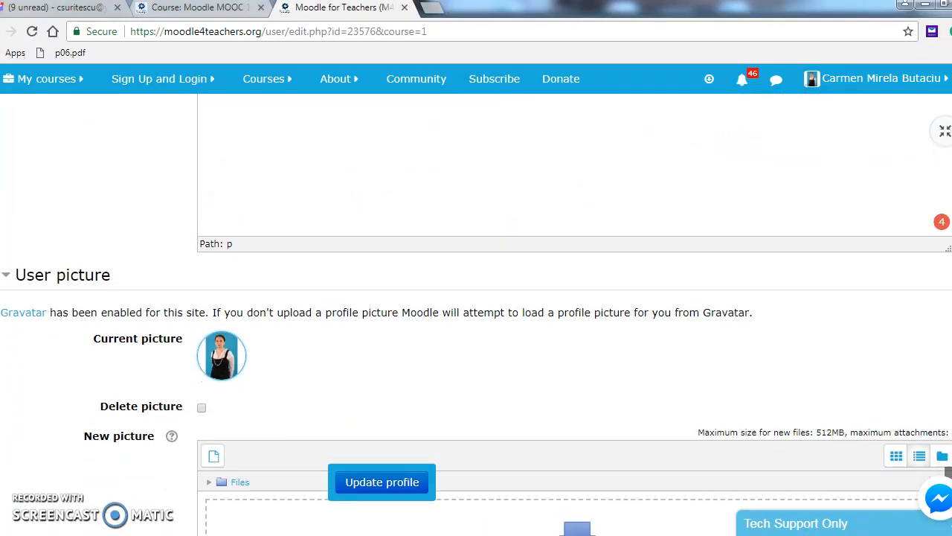
scroll(948, 472, down, 1)
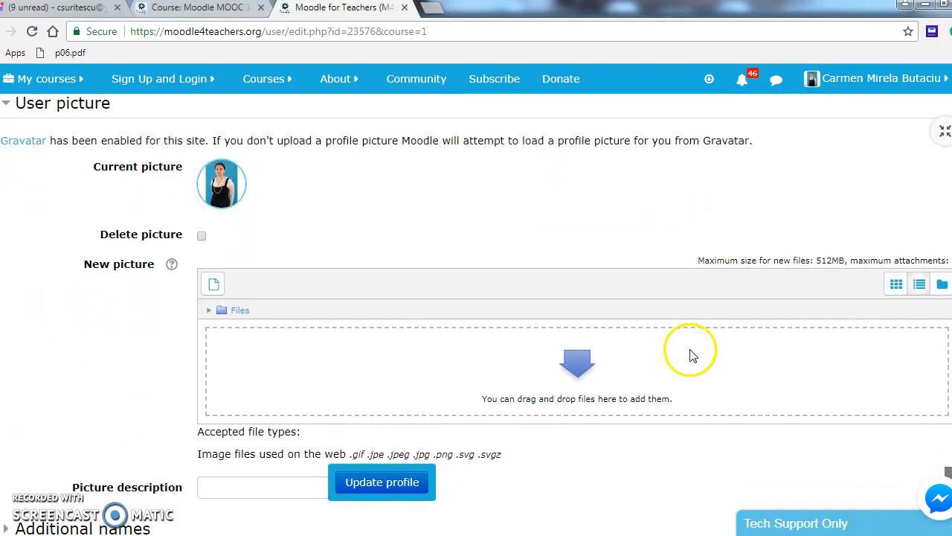
click(943, 6)
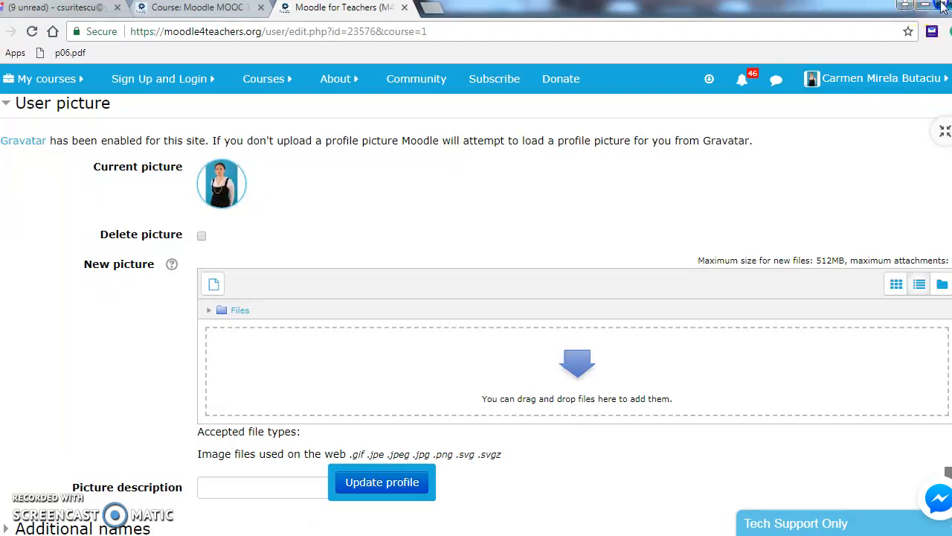
click(944, 6)
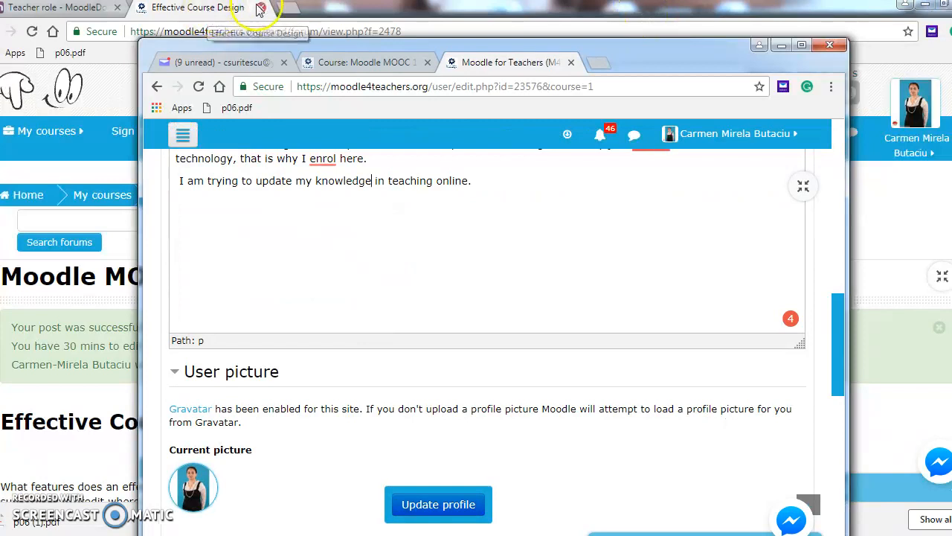
- Close the Teacher role tab in the background window and return to the profile form
click(117, 8)
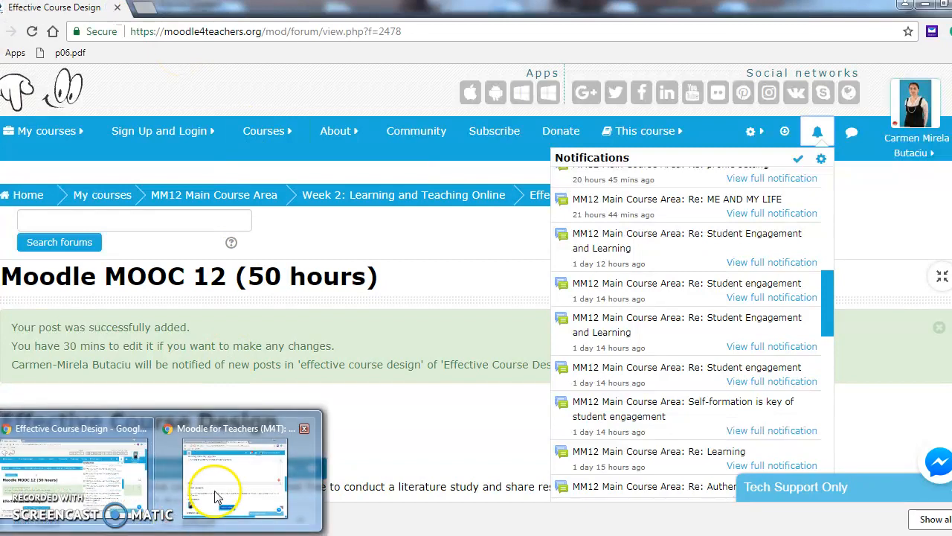
click(217, 491)
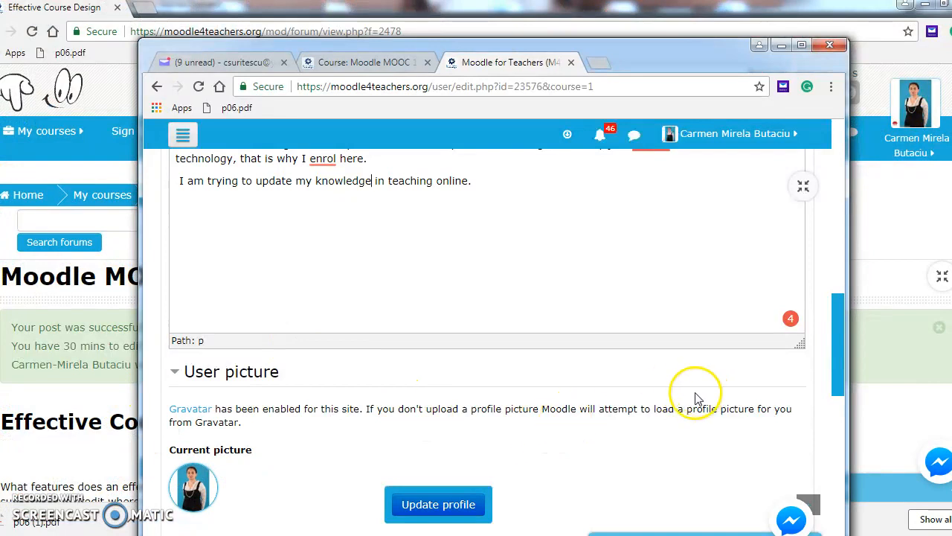
drag(832, 343, 830, 491)
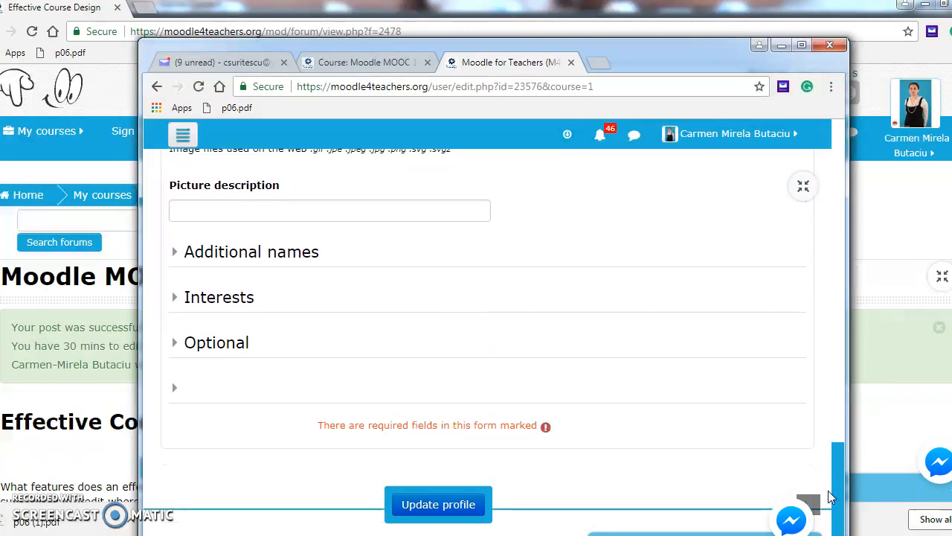
- Set the picture description to 'ME AS A TEACHER' and fill in the phonetic surname
click(351, 211)
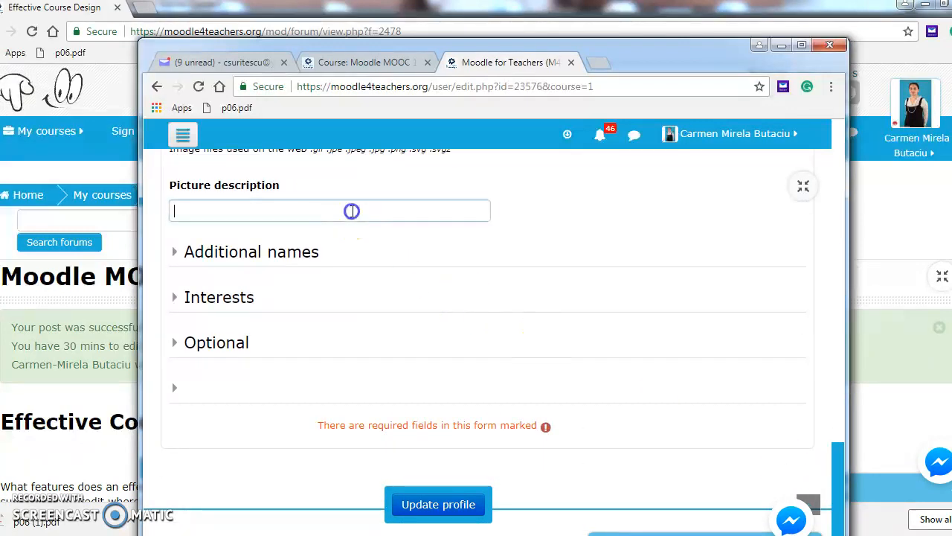
text(ME)
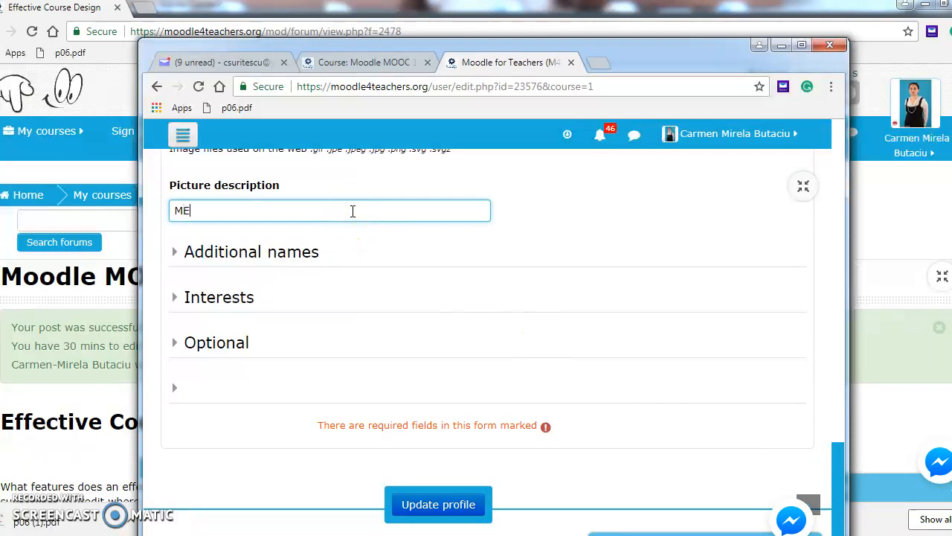
text( AS A TE)
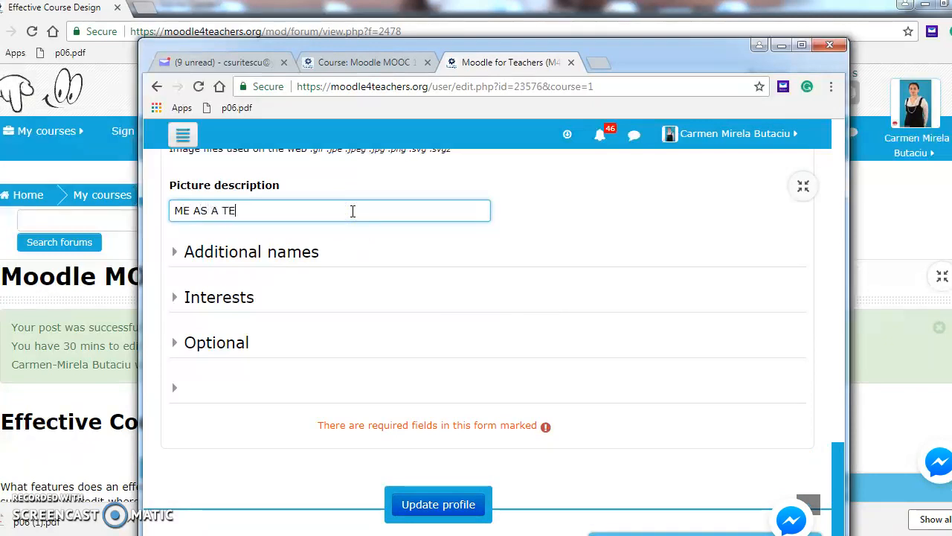
text(ACHER)
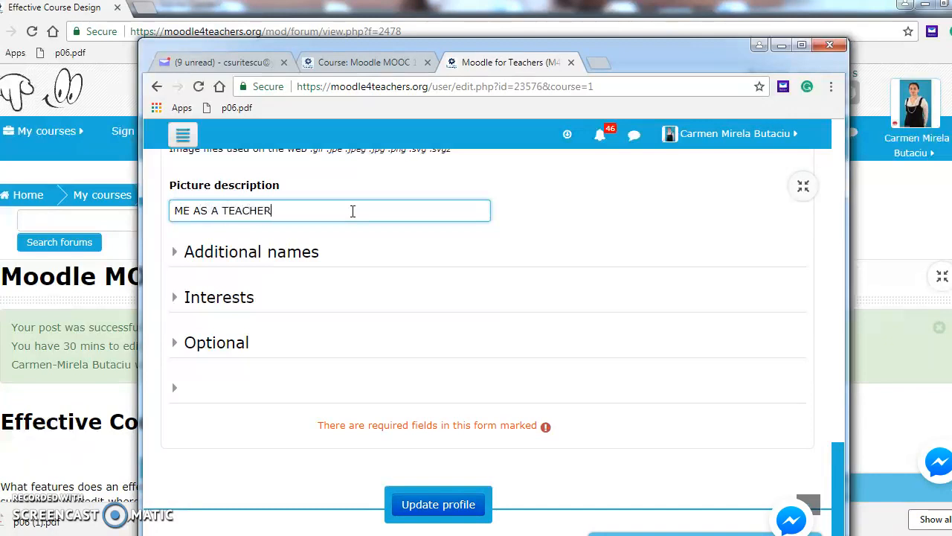
click(315, 254)
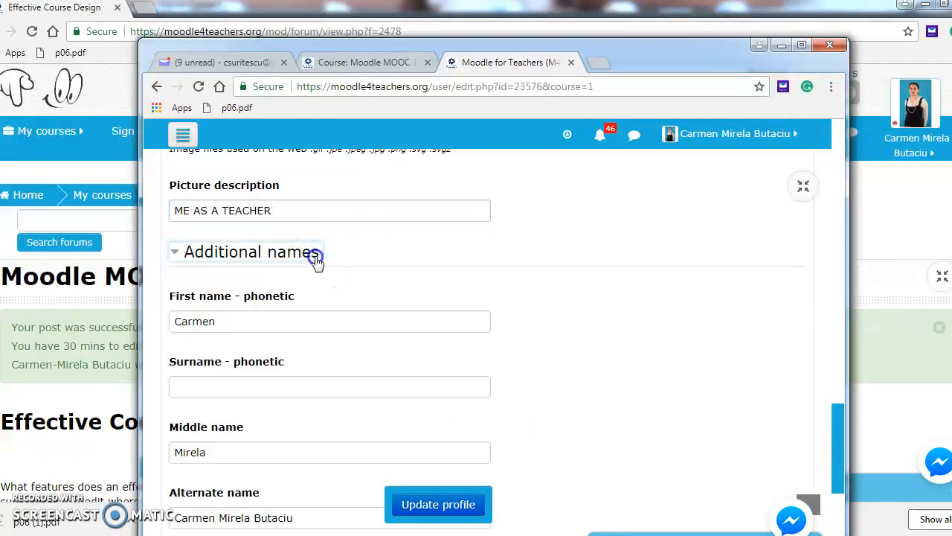
click(264, 388)
text(BUTACIU)
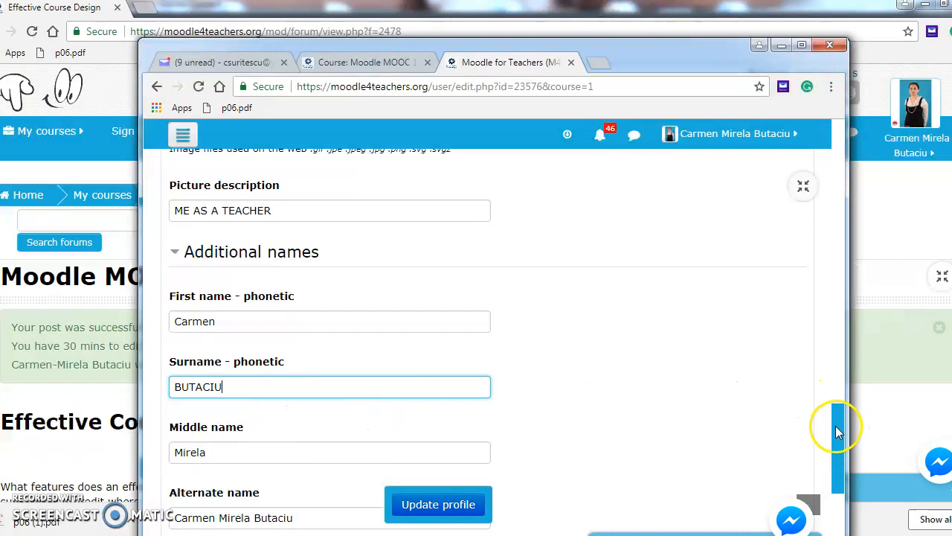
scroll(835, 425, down, 4)
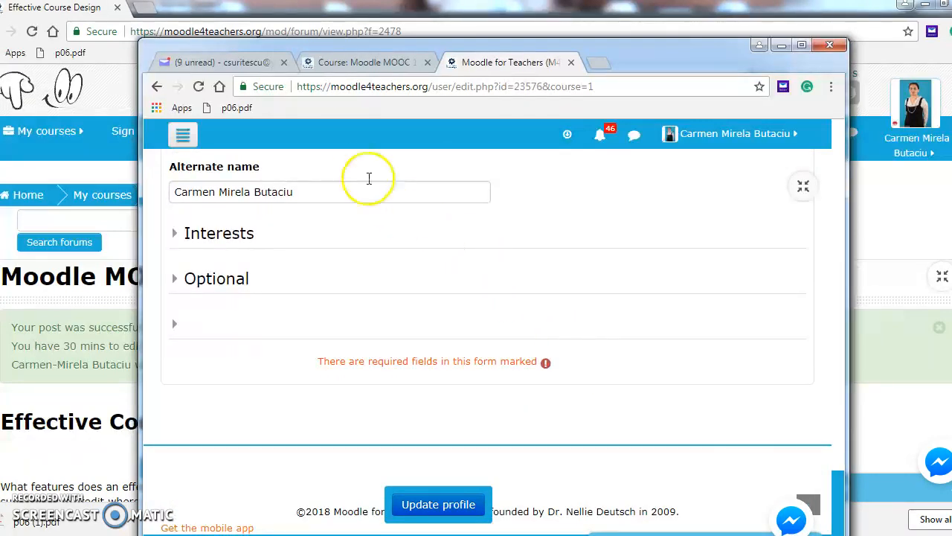
- Add 'paragliding' and 'technology' as interest tags and expand the Optional fields
click(250, 235)
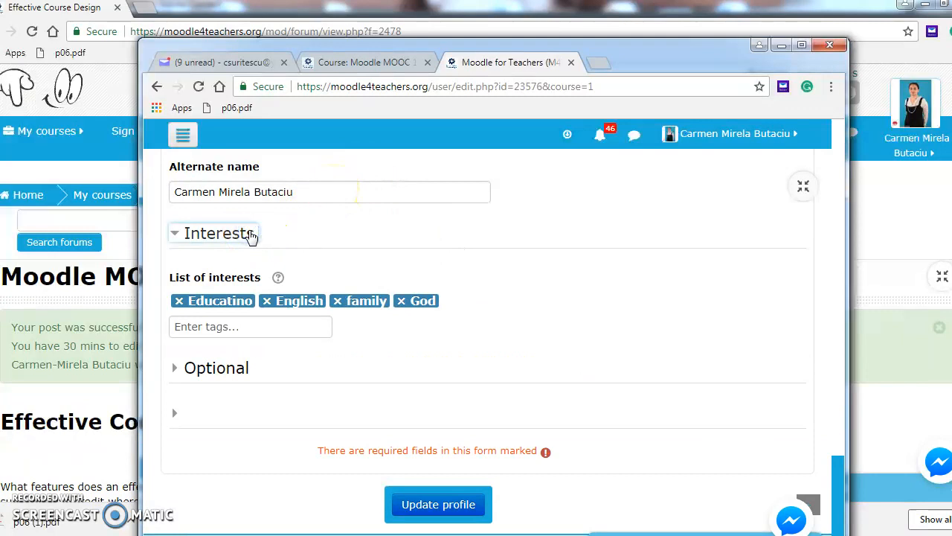
click(250, 299)
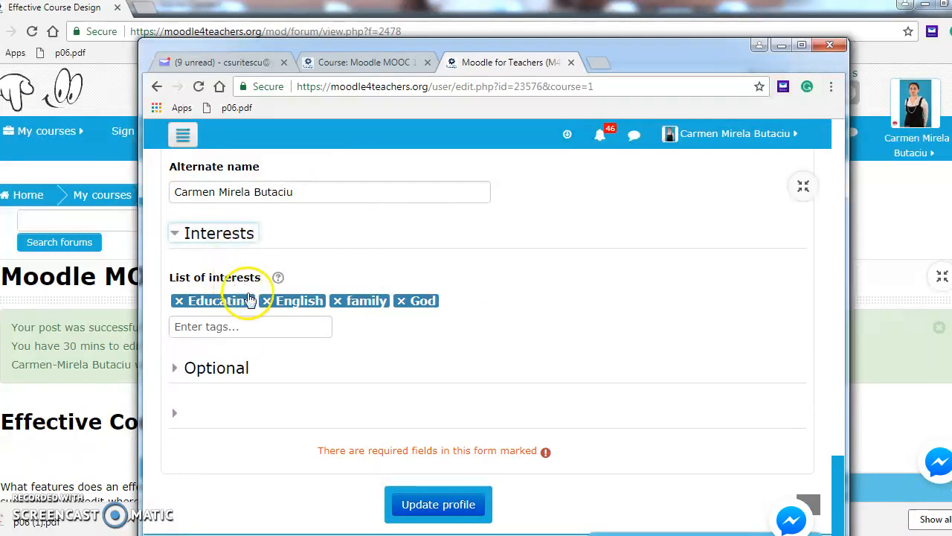
click(250, 326)
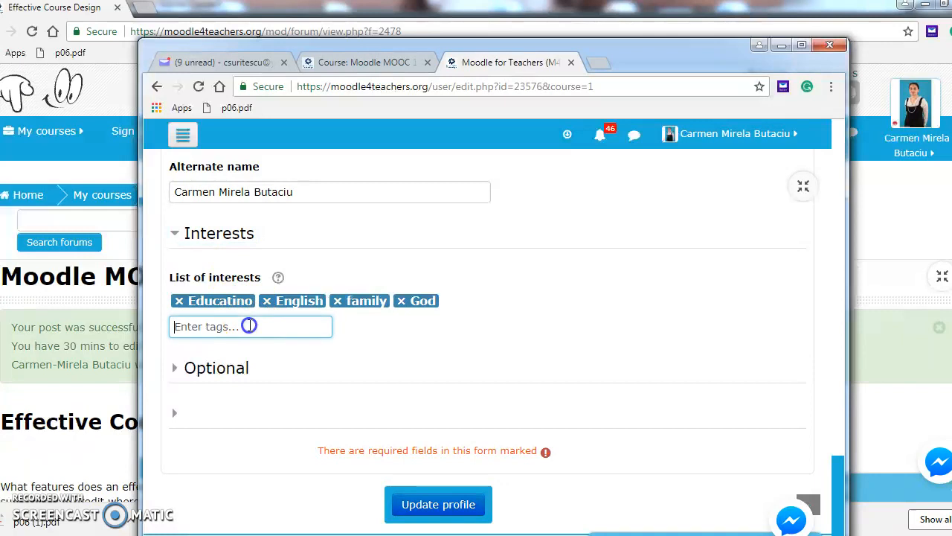
text(paragliding)
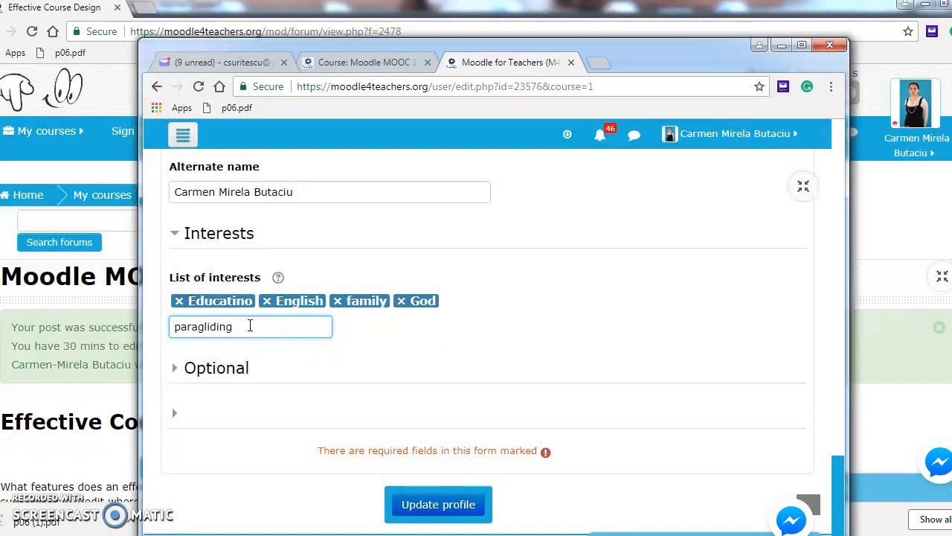
key(Return)
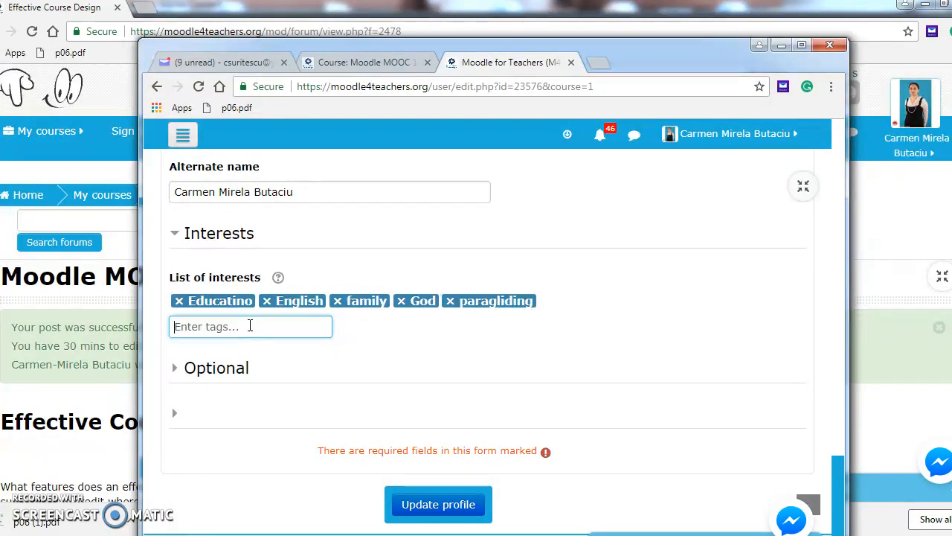
text(technolog)
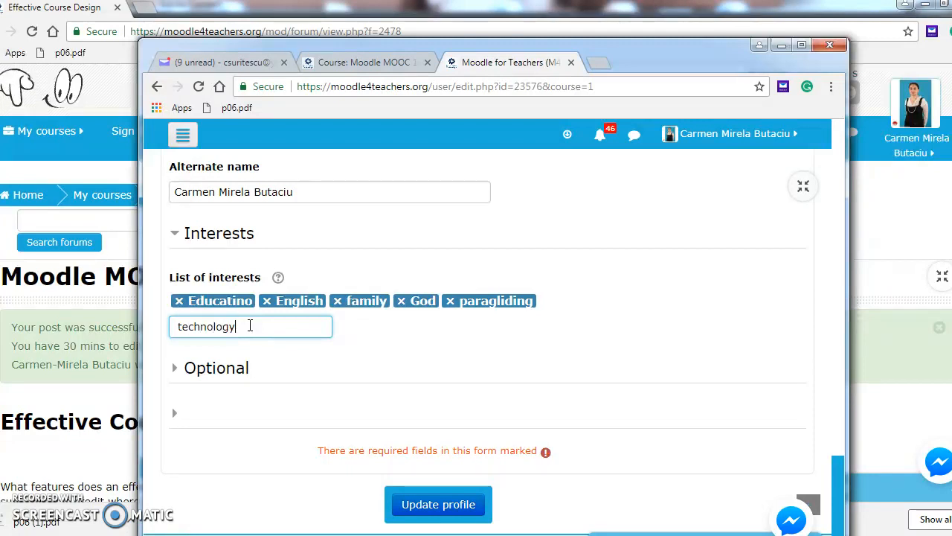
text(y)
key(Return)
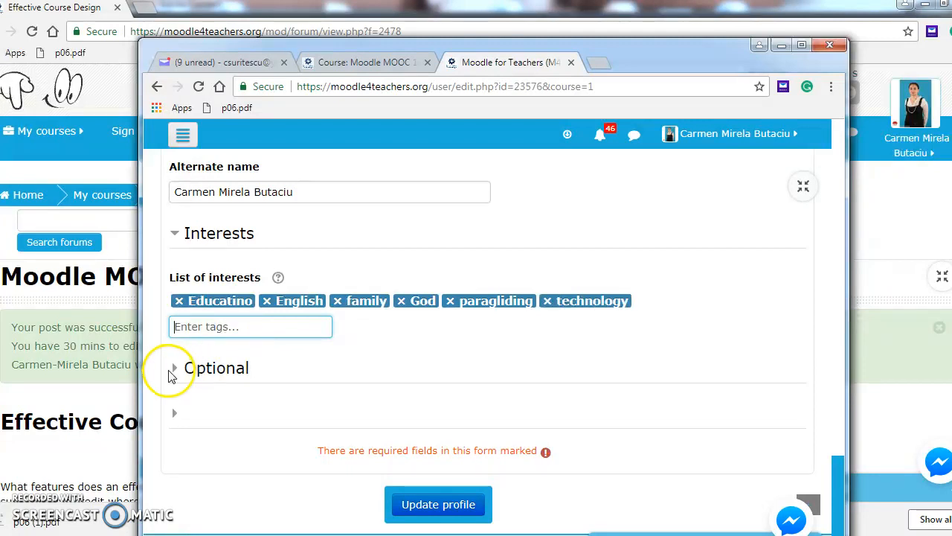
click(197, 372)
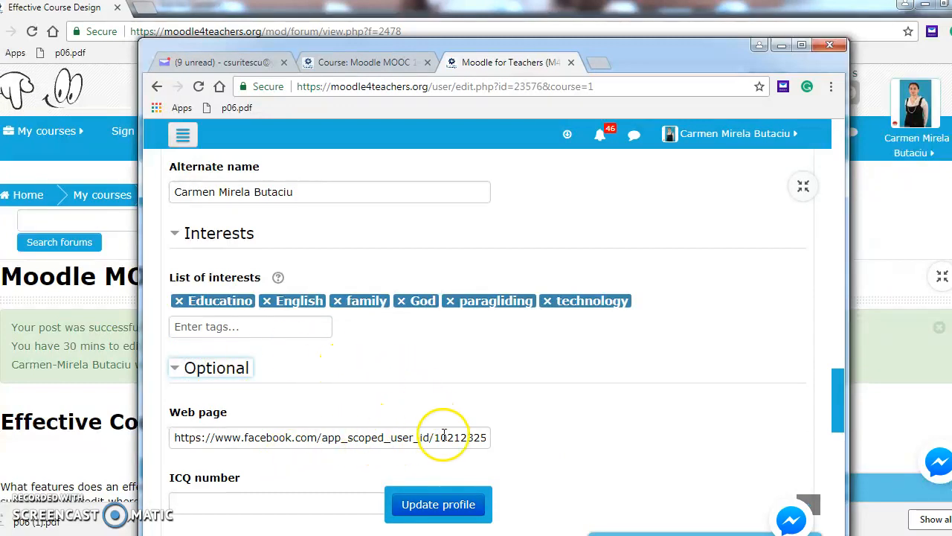
- Enter the user's Yahoo e-mail address in the Yahoo ID field
drag(838, 385, 836, 414)
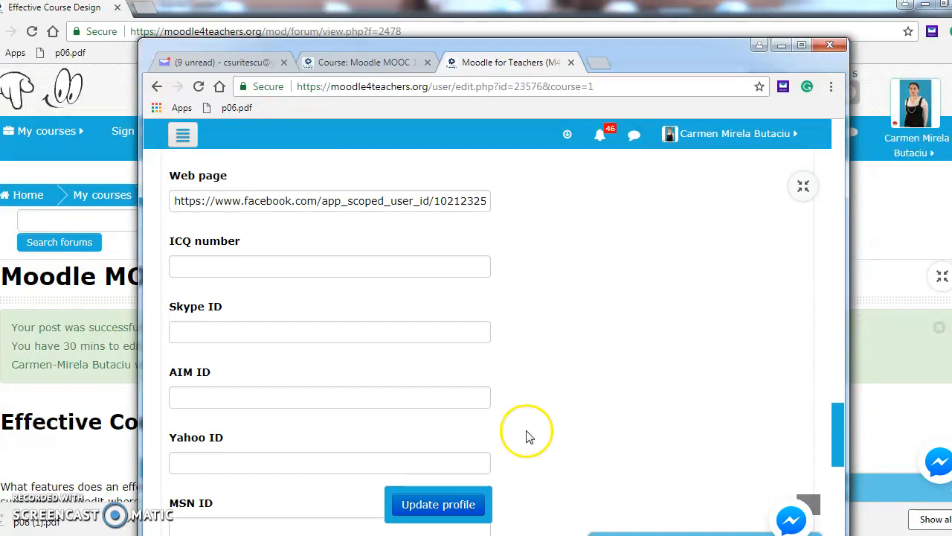
click(268, 463)
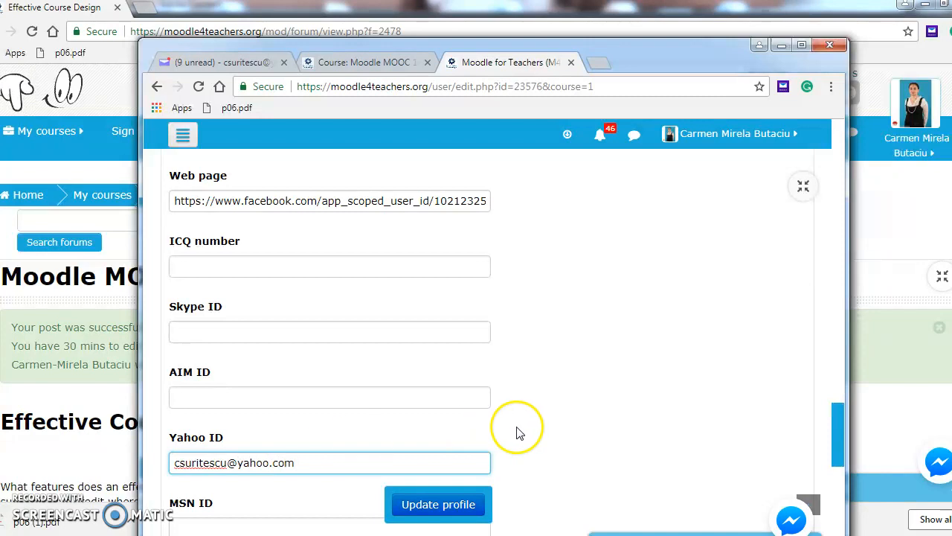
drag(837, 421, 838, 485)
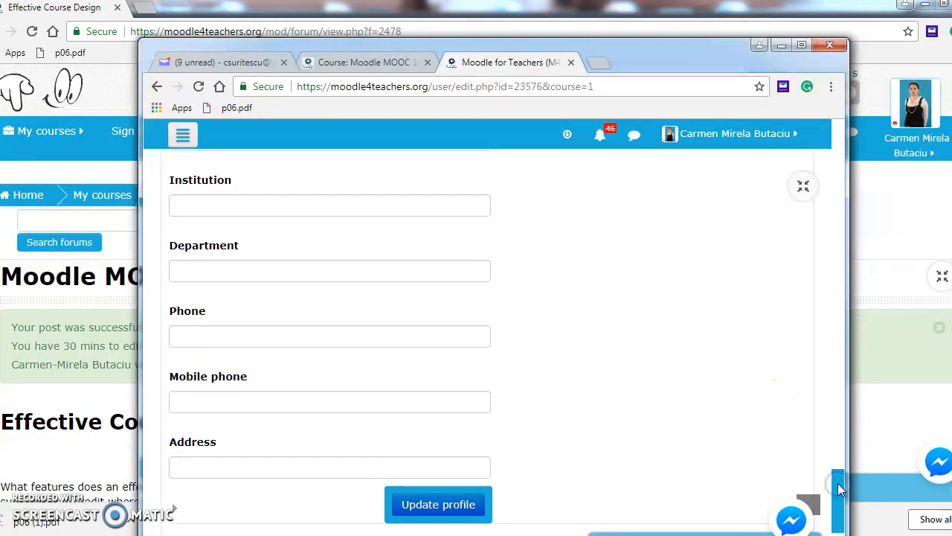
- Set Institution to 'Atanasie Marienescu highschool' and Department to 'Arad County'
click(318, 211)
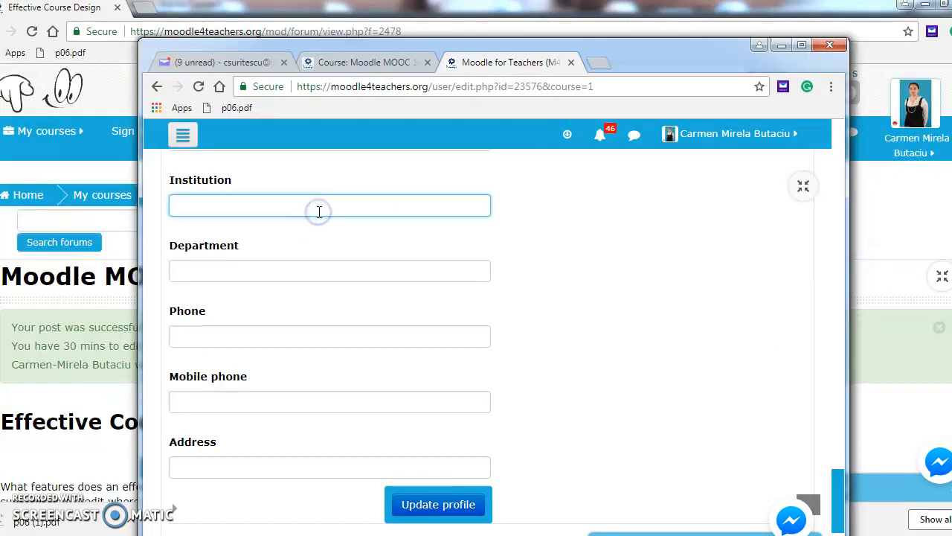
text(ata)
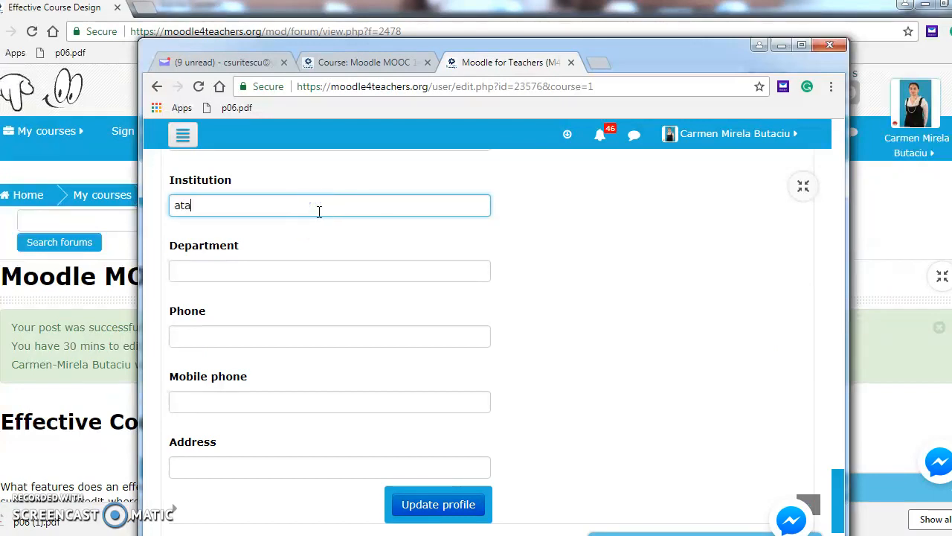
key(BackSpace)
text(Atanasie Marienescu highschool from Romania)
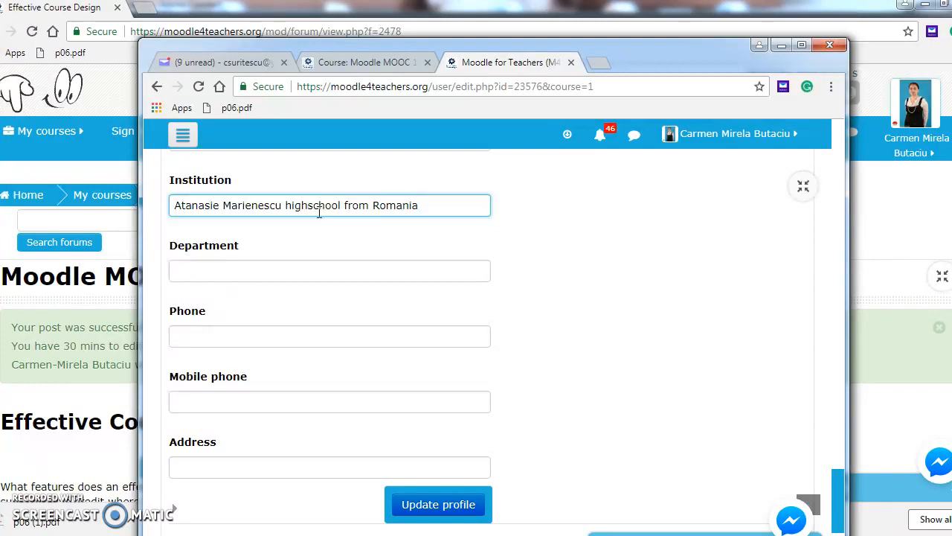
click(261, 271)
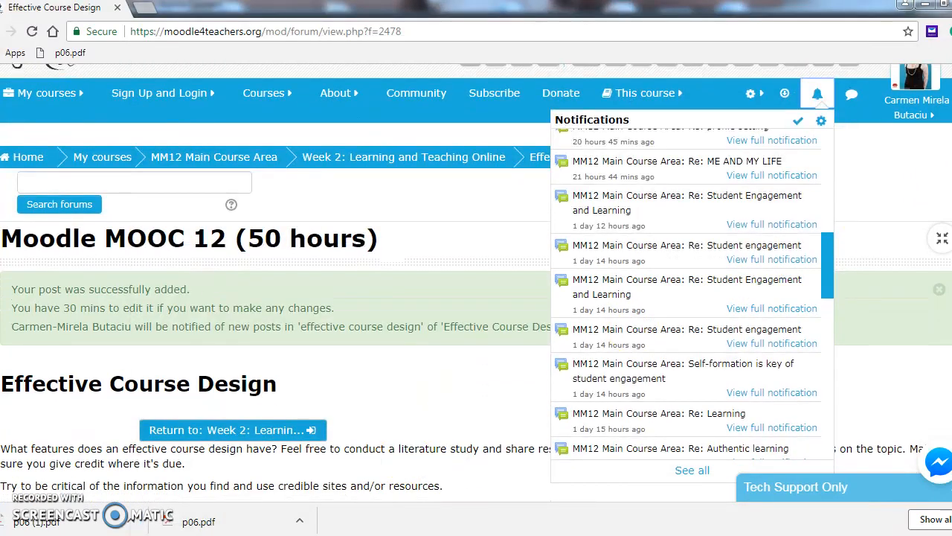
- Switch back to the profile window via the taskbar and maximize it
click(155, 534)
click(244, 472)
click(842, 474)
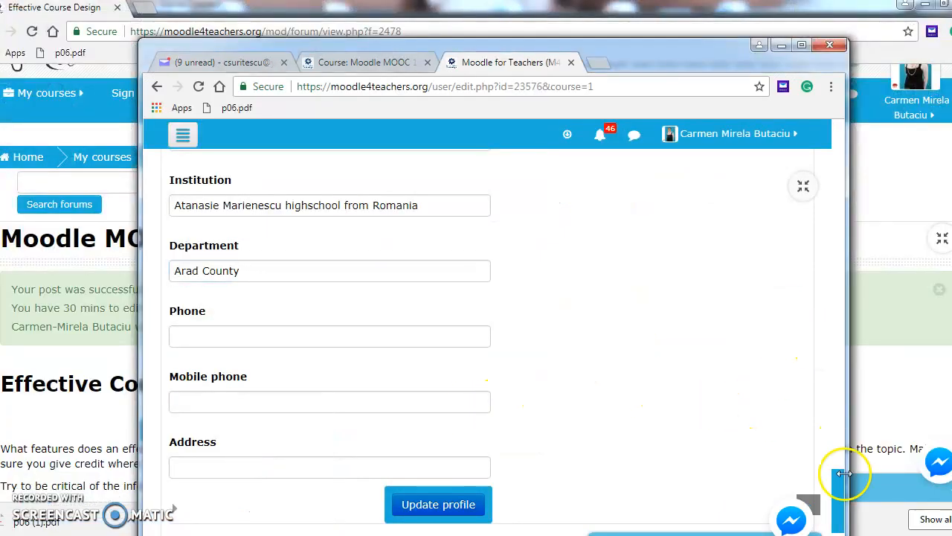
click(801, 45)
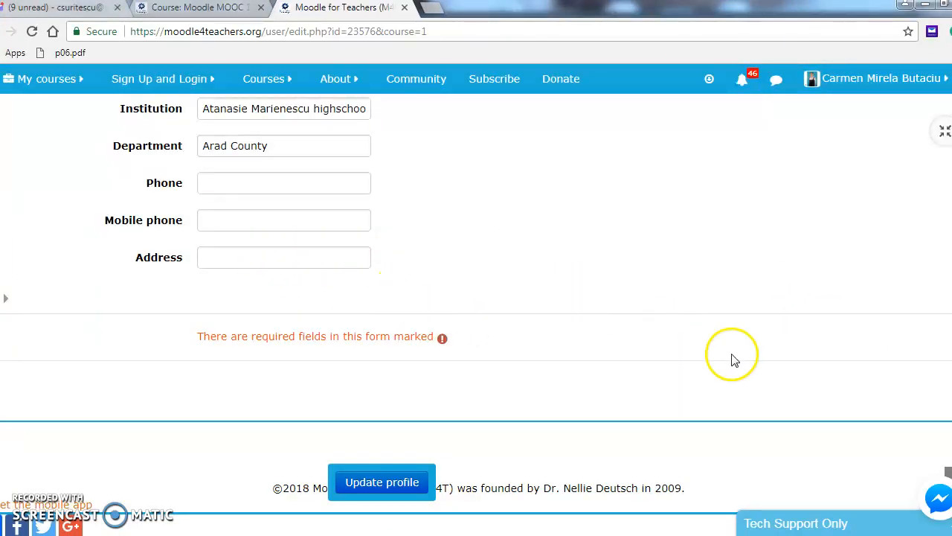
scroll(476, 297, up, 6)
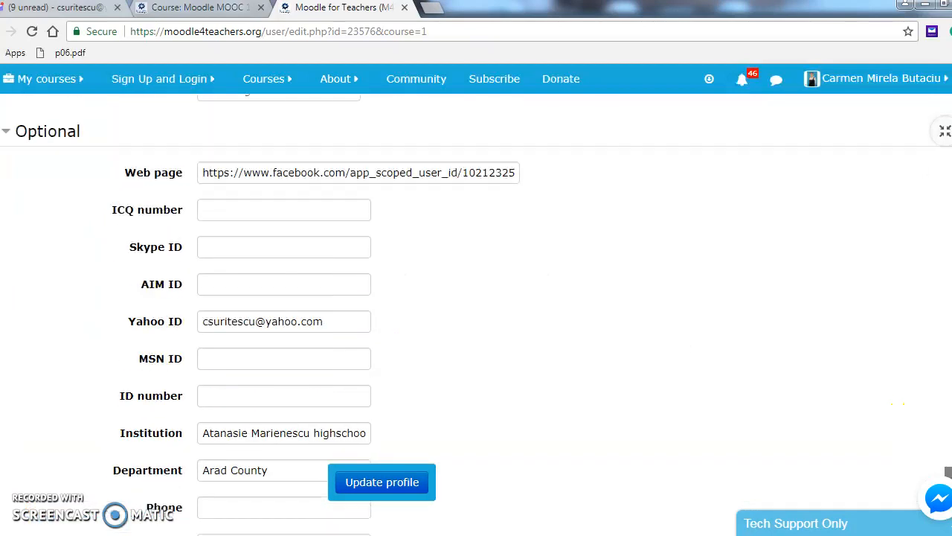
scroll(476, 297, up, 7)
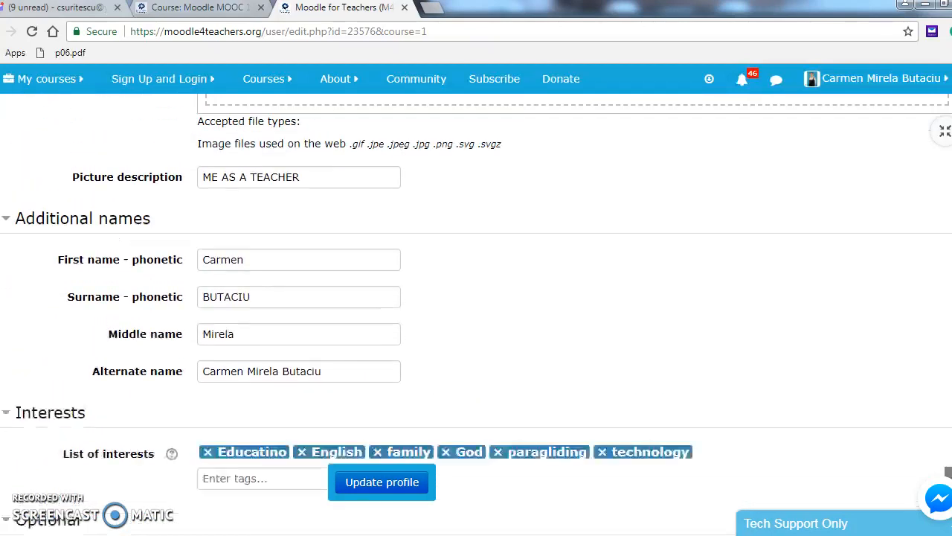
scroll(476, 298, up, 7)
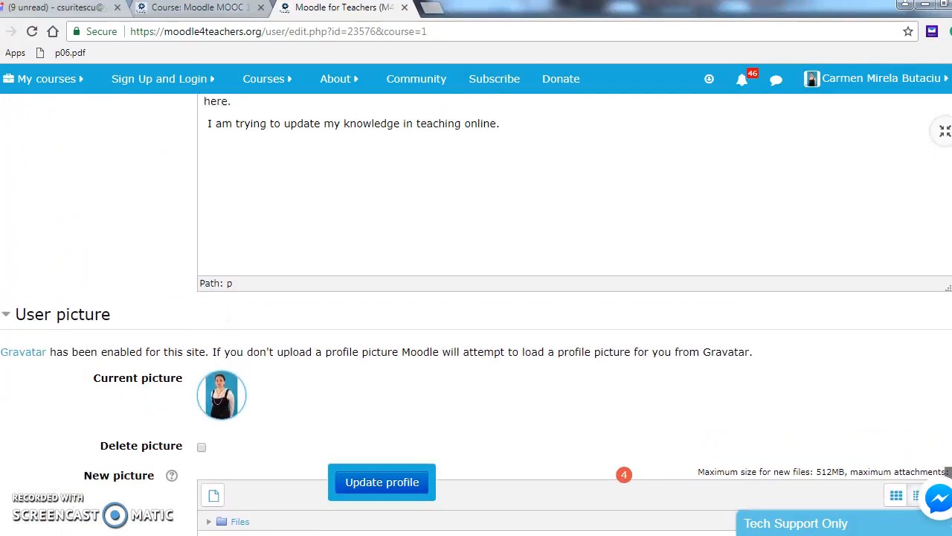
scroll(476, 298, up, 4)
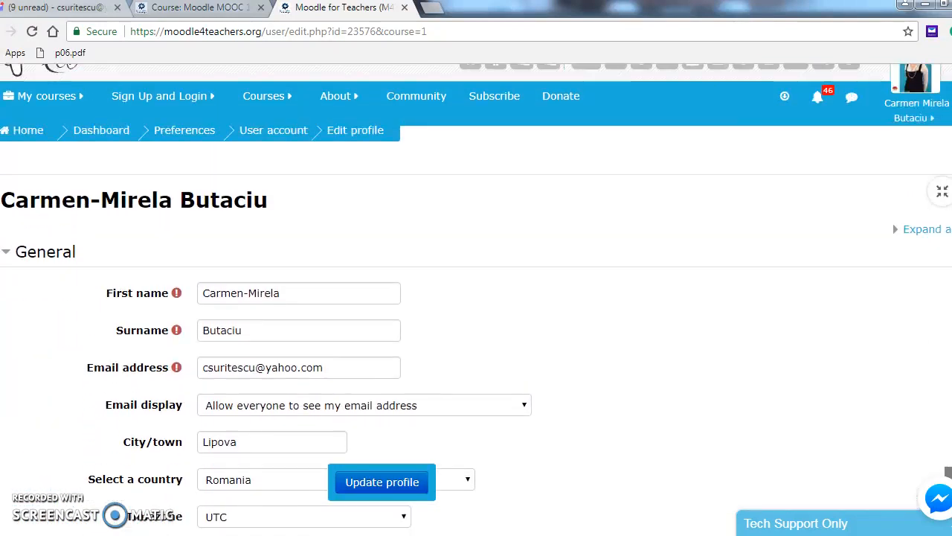
scroll(476, 297, down, 3)
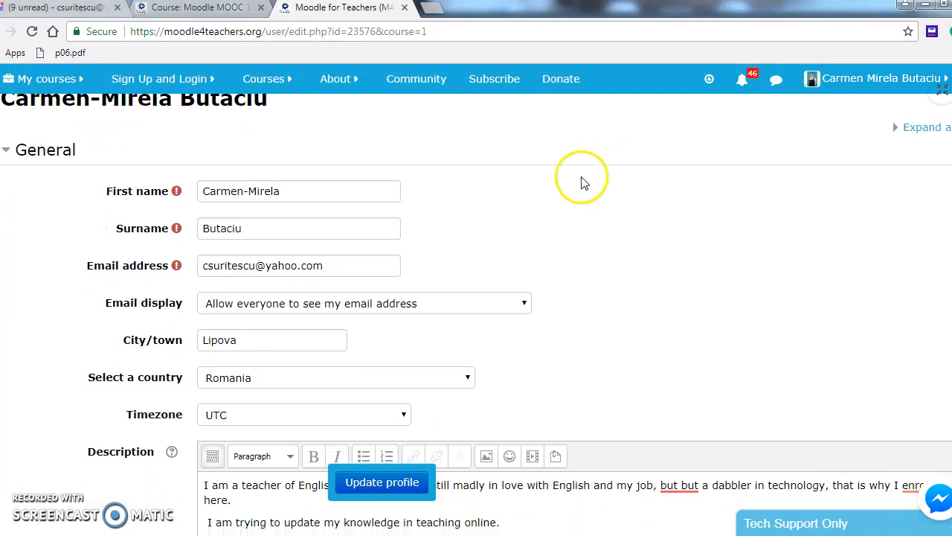
- Set Email display to 'Hide my email address from everyone' and leave Timezone at UTC
click(525, 305)
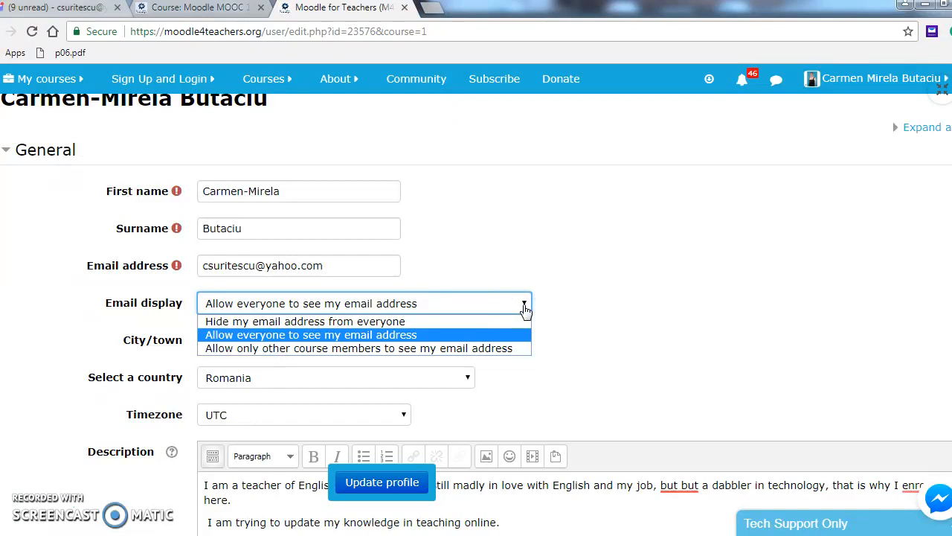
click(483, 321)
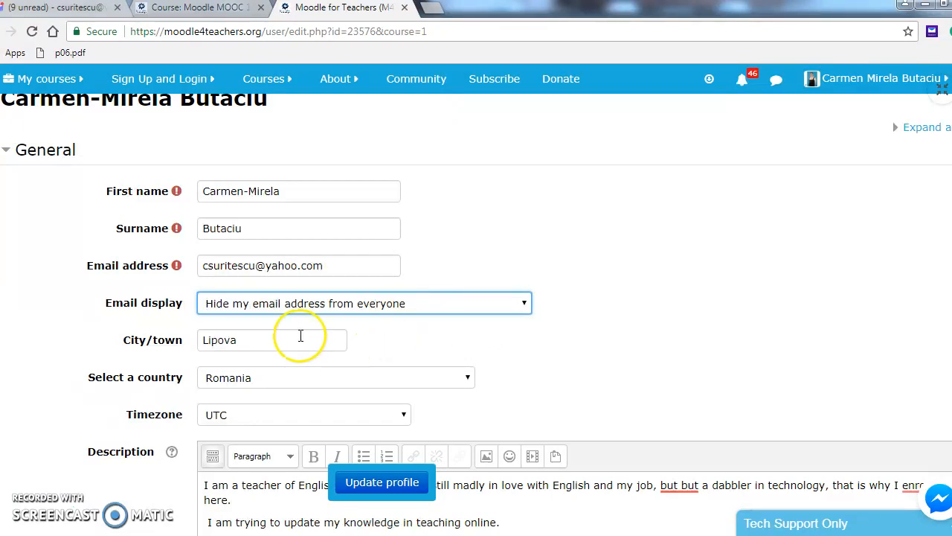
click(404, 417)
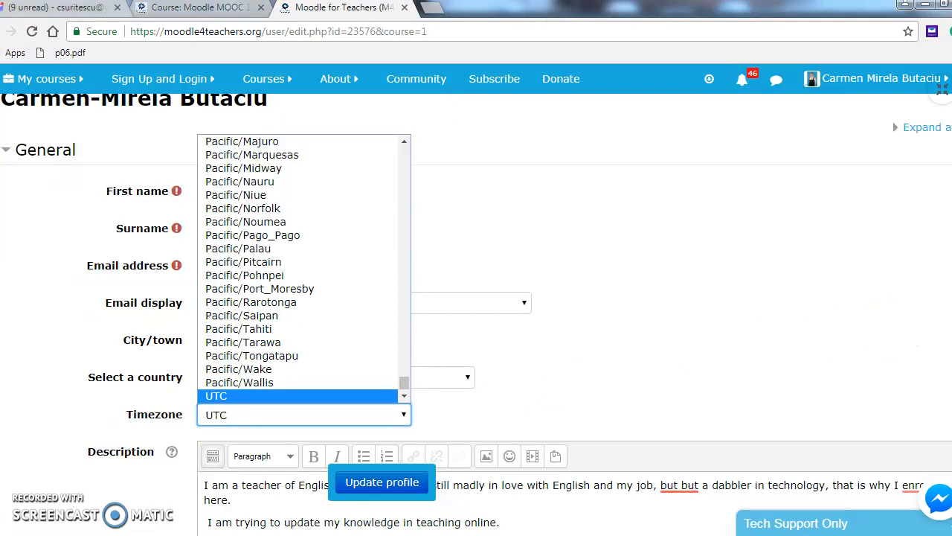
scroll(476, 313, down, 4)
scroll(476, 312, down, 3)
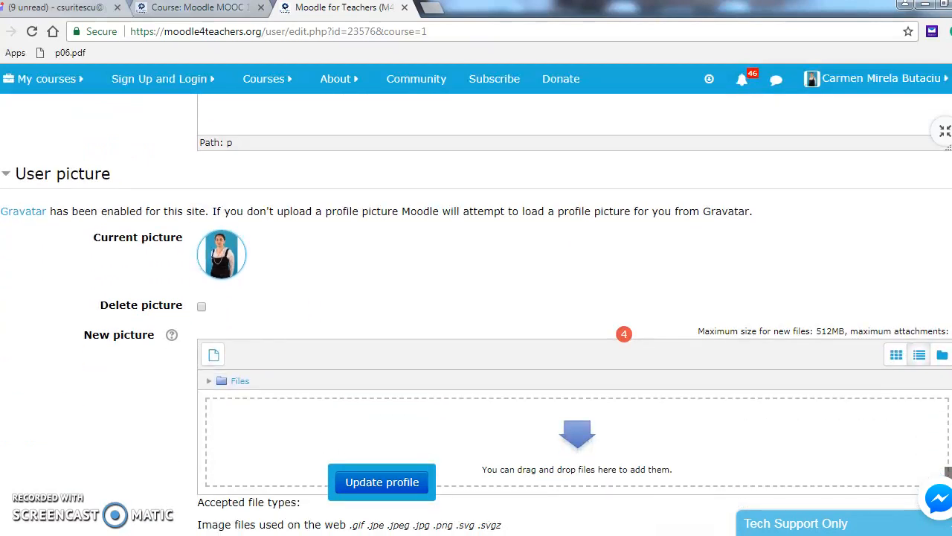
scroll(476, 313, down, 2)
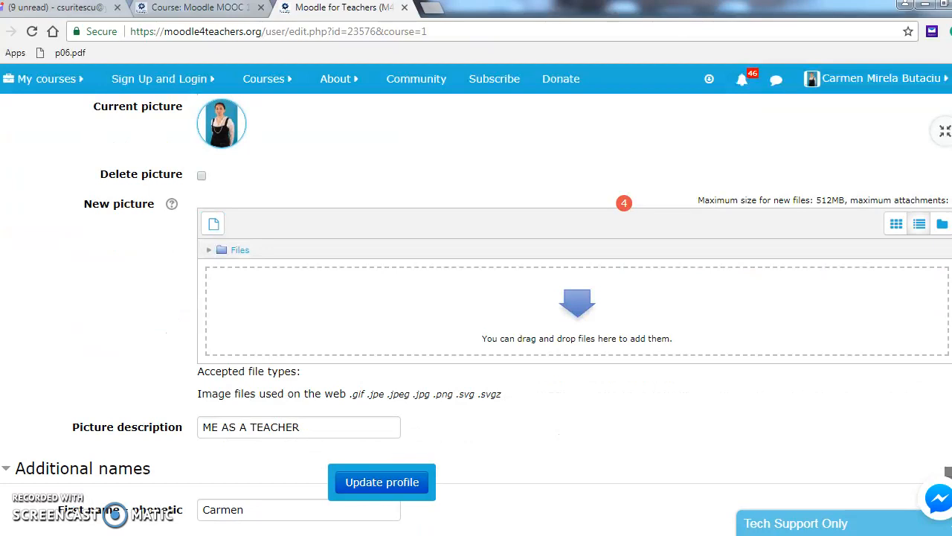
- Choose poza concurs.jpg from the Downloads folder in the file picker
click(573, 302)
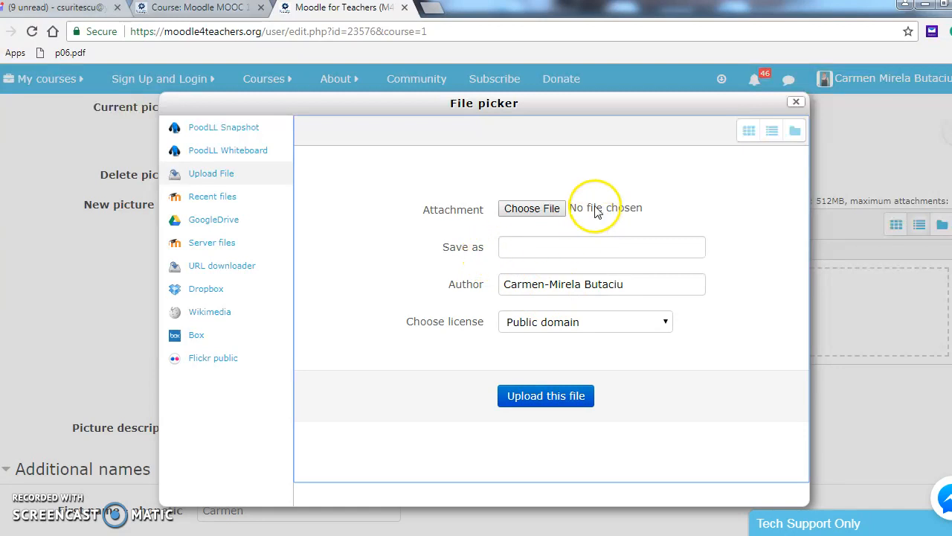
click(547, 211)
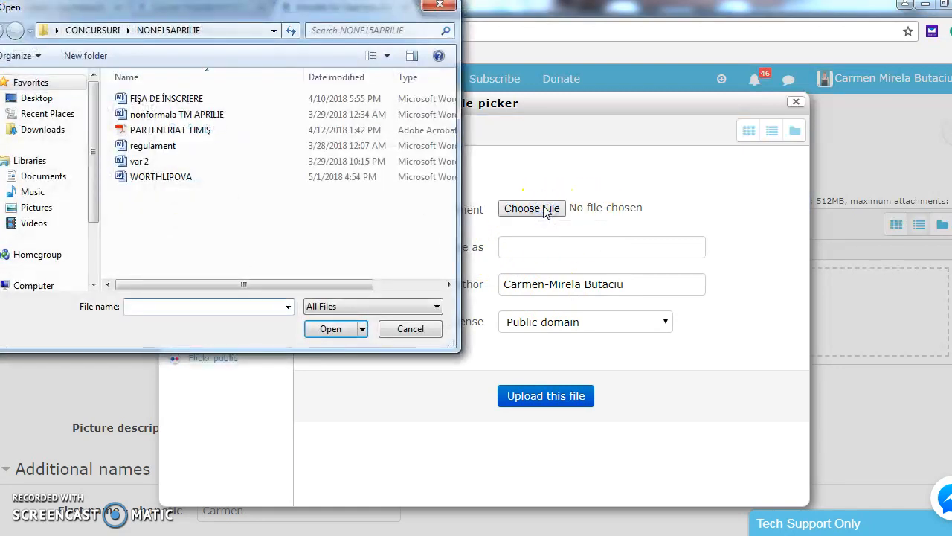
click(42, 130)
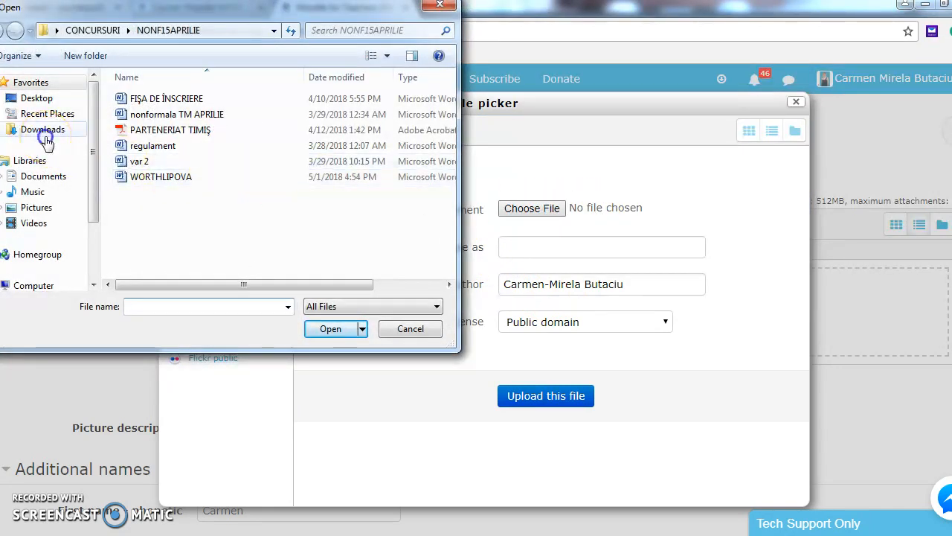
drag(449, 86, 450, 305)
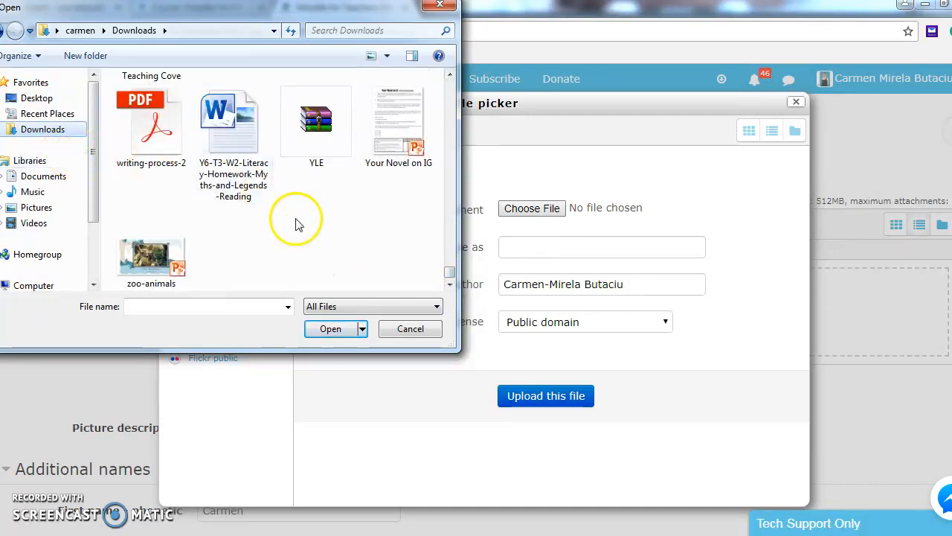
drag(449, 273, 433, 226)
scroll(440, 251, up, 2)
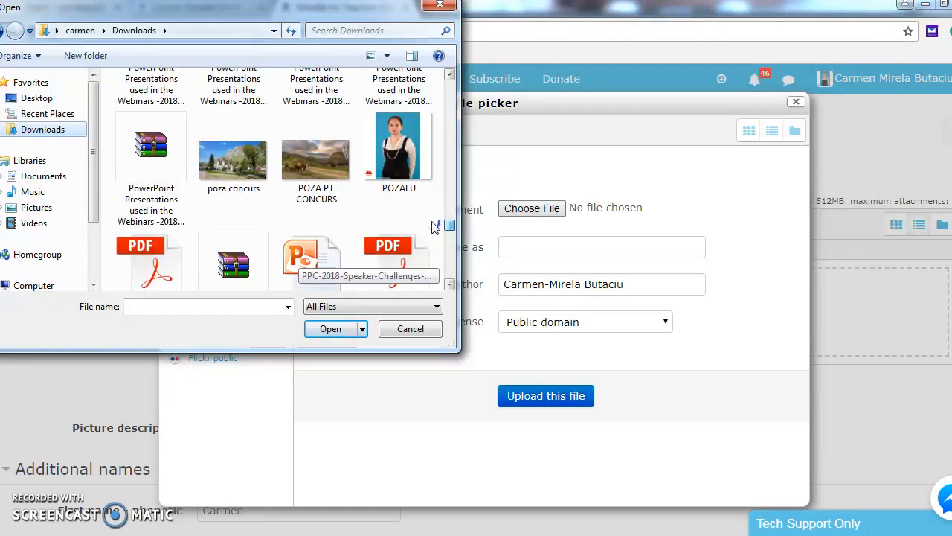
click(253, 175)
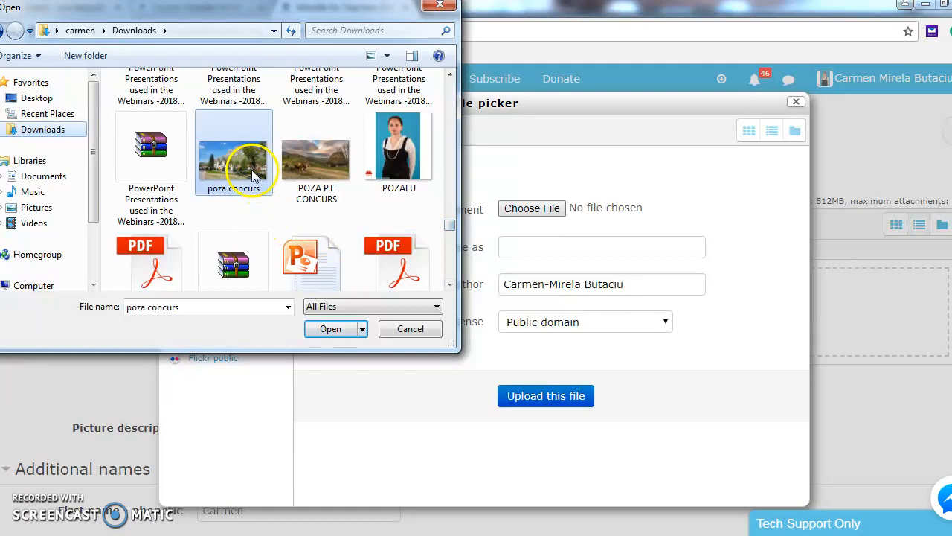
click(329, 328)
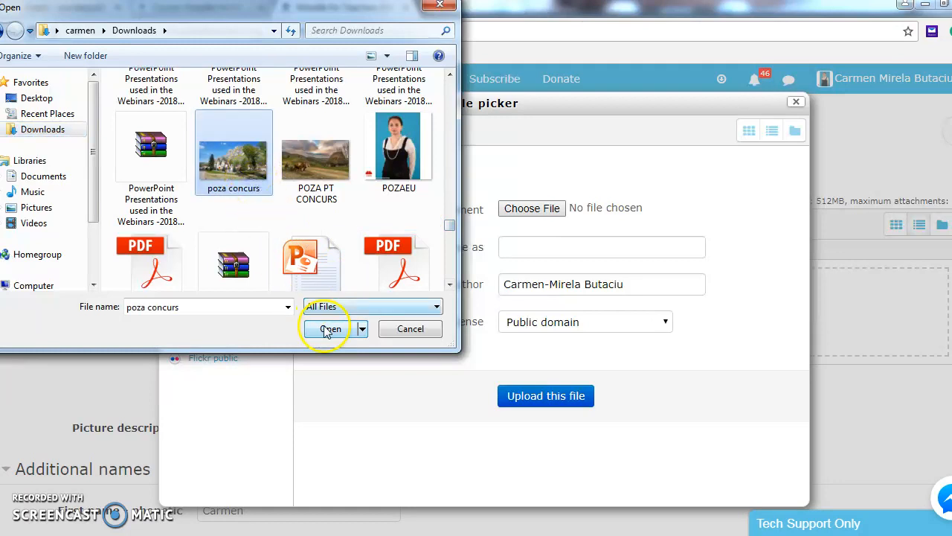
- Upload the photo saved as 'RURAL LIPOVA' with a Public domain license
click(545, 247)
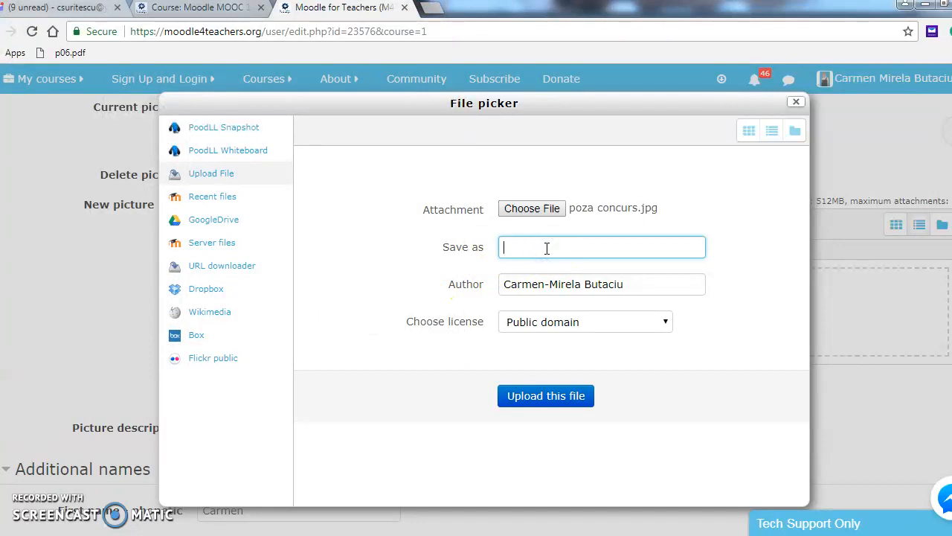
text(Rura)
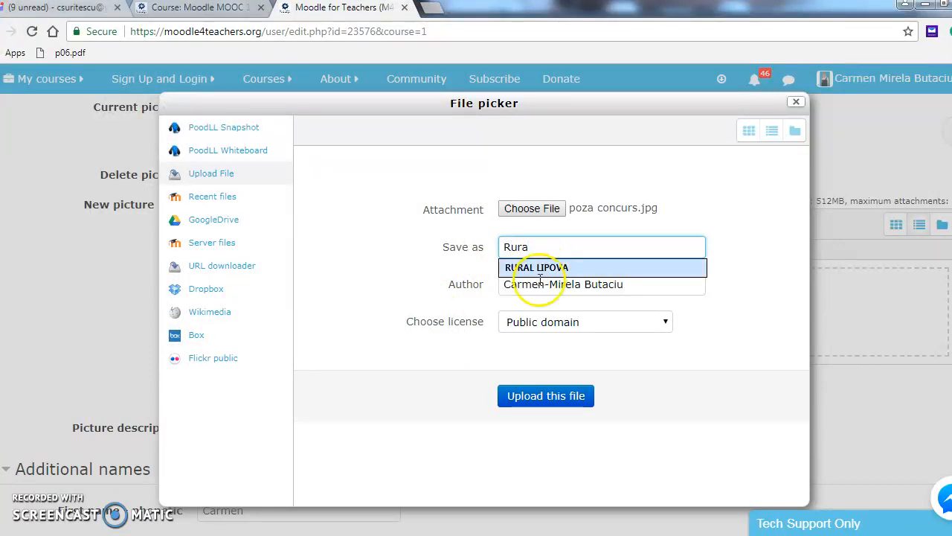
click(537, 269)
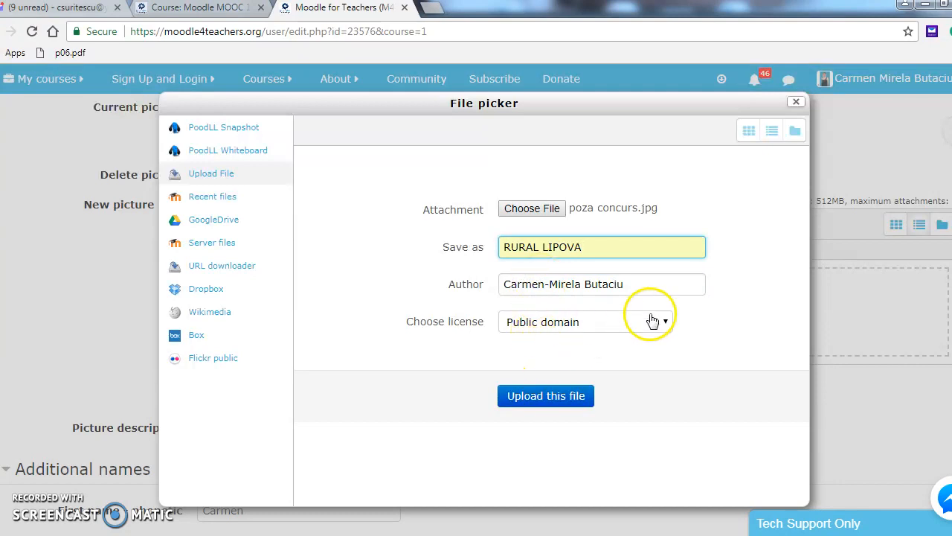
click(665, 322)
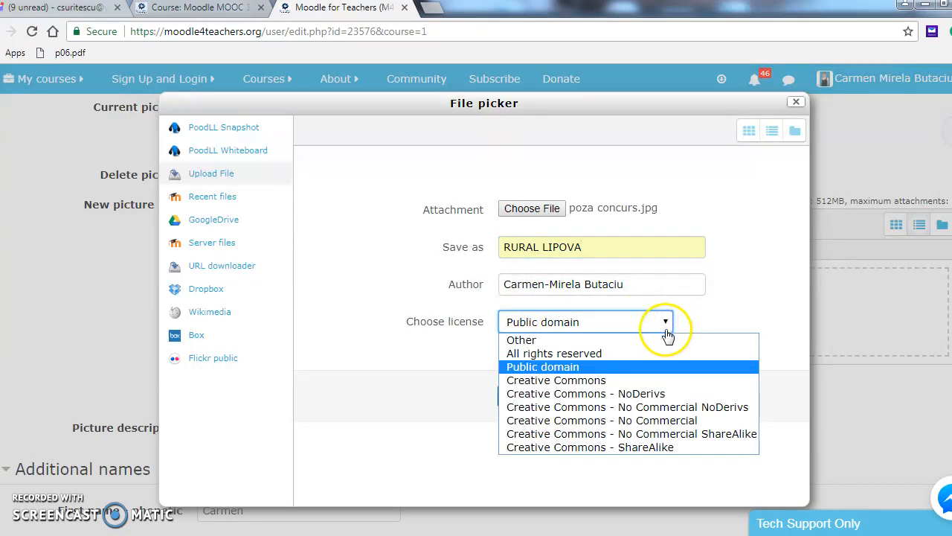
click(655, 366)
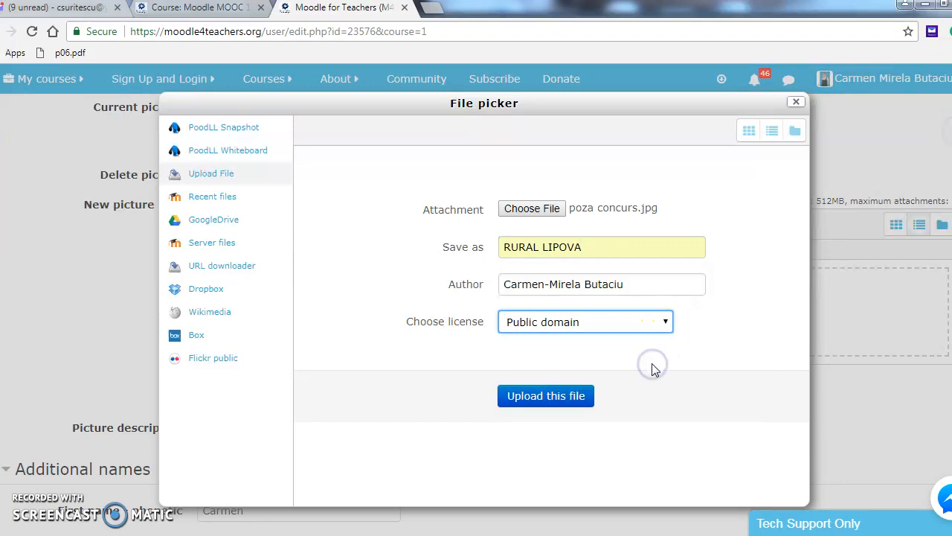
click(539, 397)
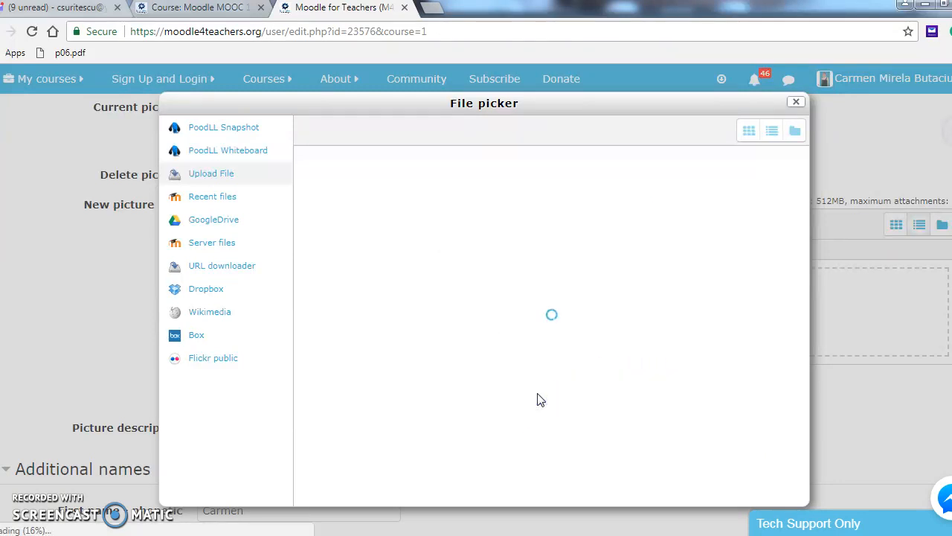
click(540, 399)
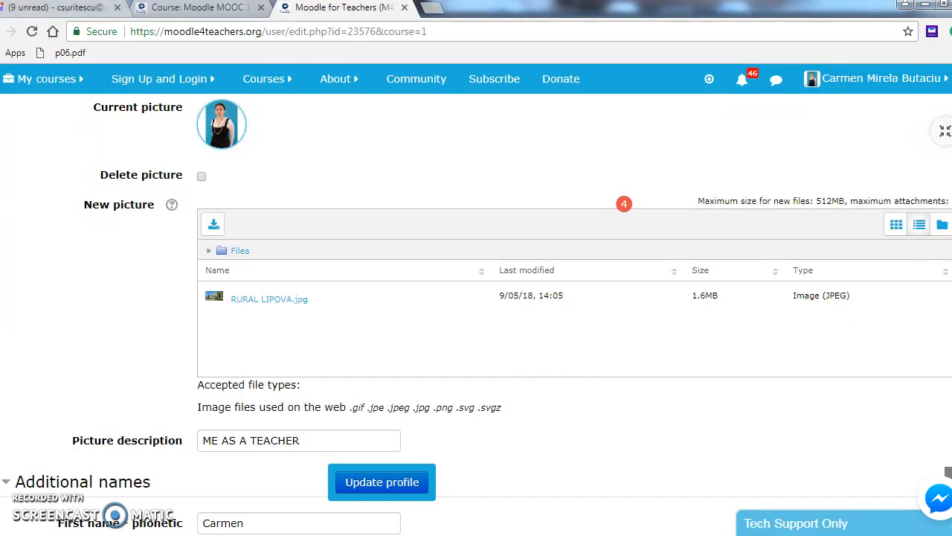
- Review the Edit profile form and update the profile with RURAL LIPOVA.jpg as the picture
scroll(477, 317, down, 2)
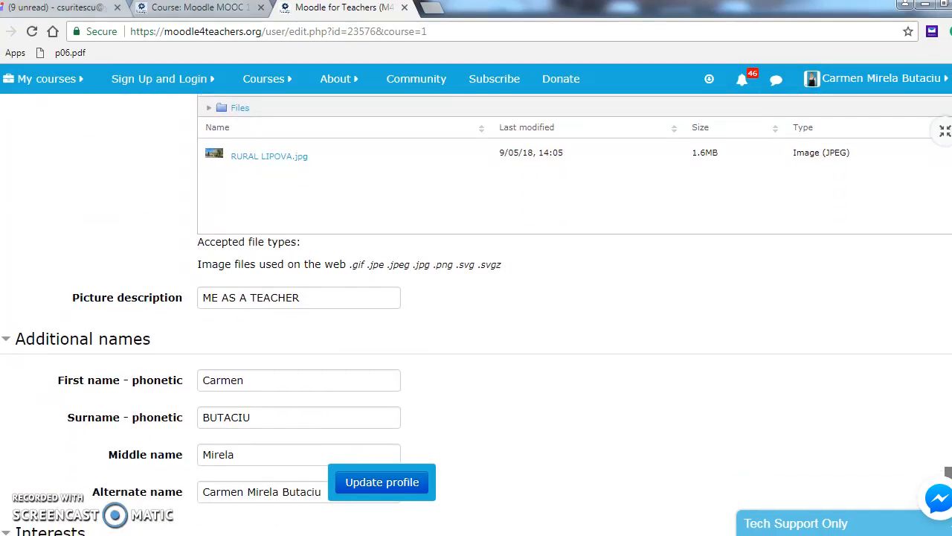
scroll(476, 315, down, 5)
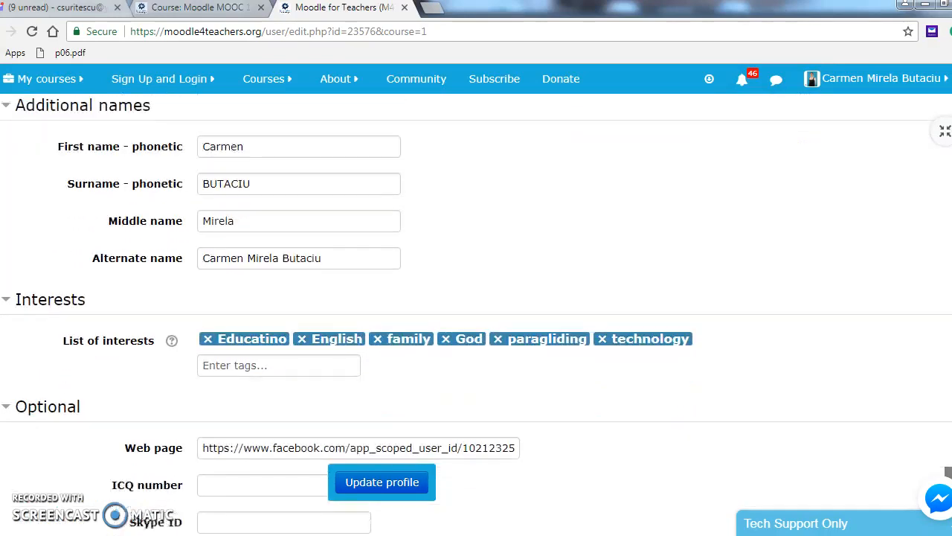
scroll(476, 316, down, 1)
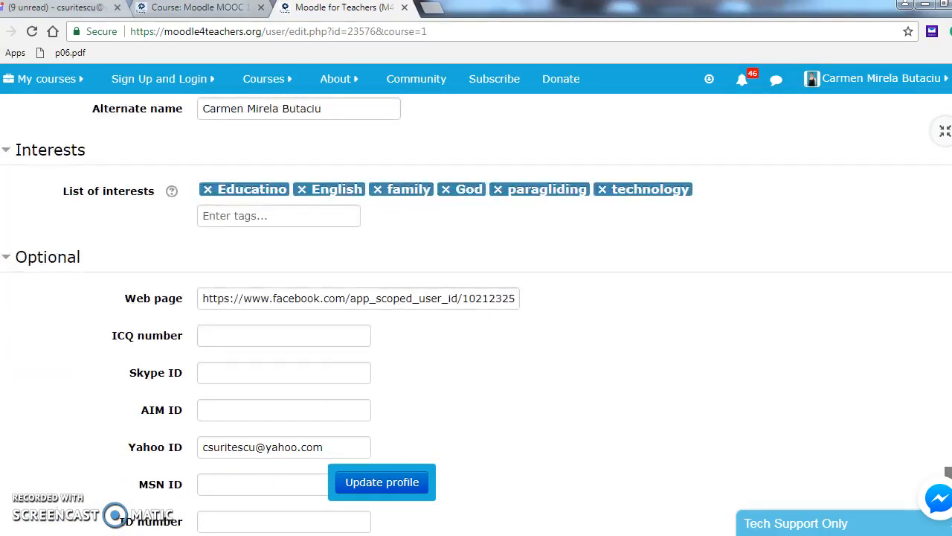
scroll(476, 315, up, 1)
scroll(476, 315, down, 1)
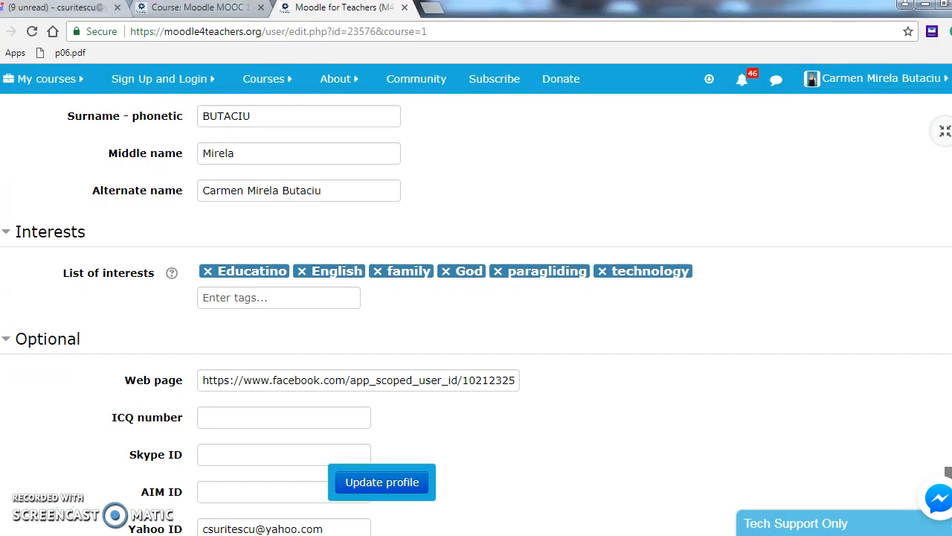
scroll(476, 315, down, 5)
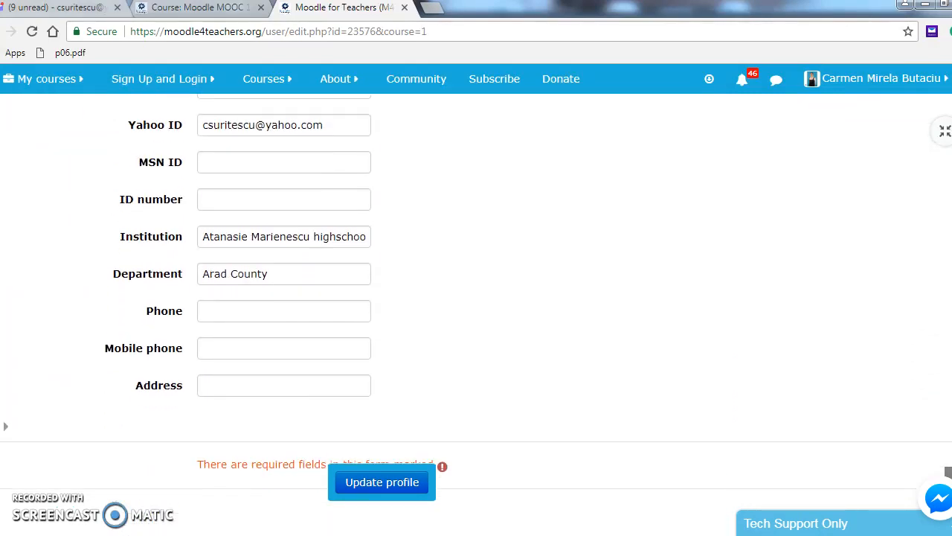
scroll(476, 316, down, 2)
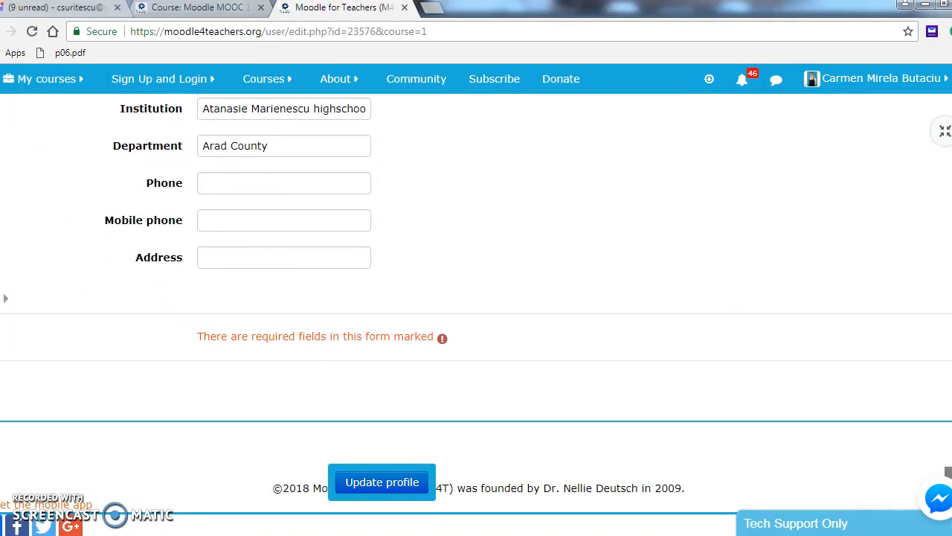
scroll(476, 316, up, 10)
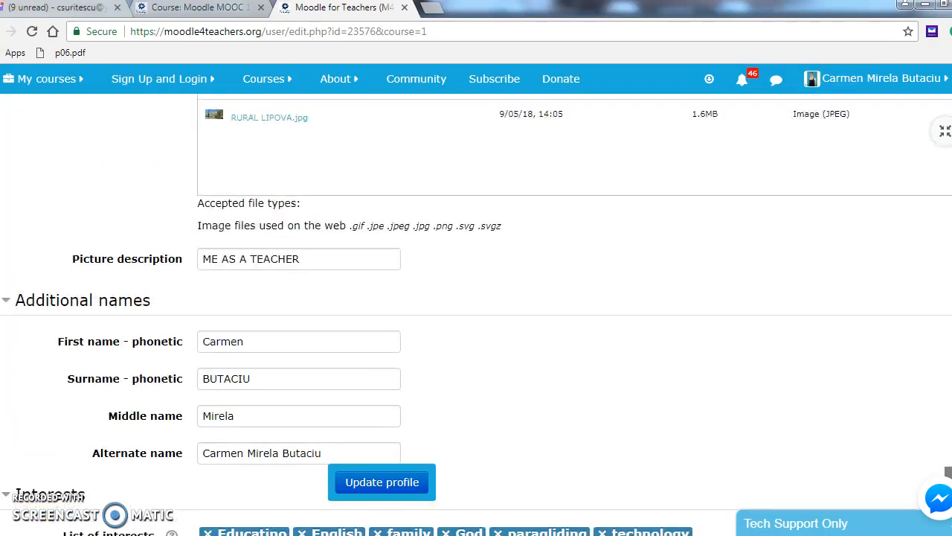
scroll(476, 315, up, 7)
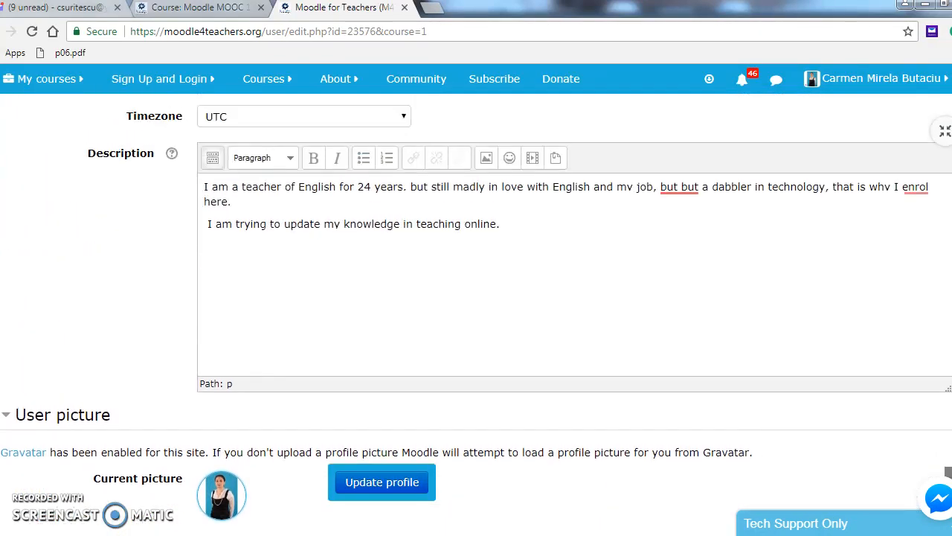
scroll(476, 315, up, 3)
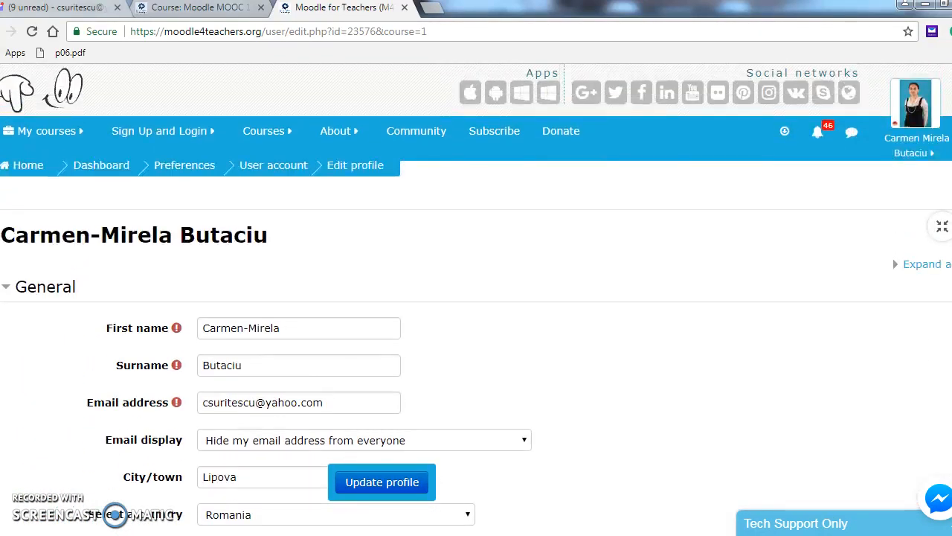
scroll(477, 315, down, 20)
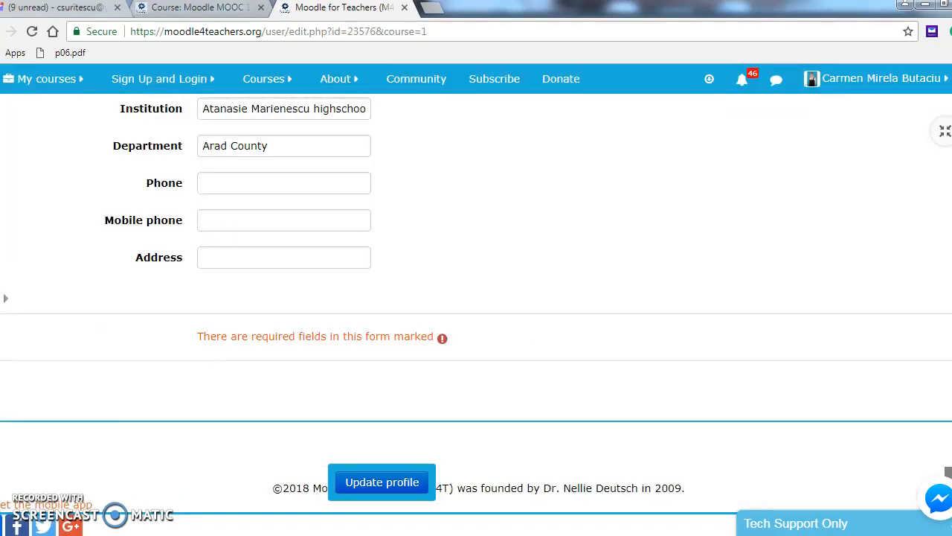
scroll(476, 315, up, 10)
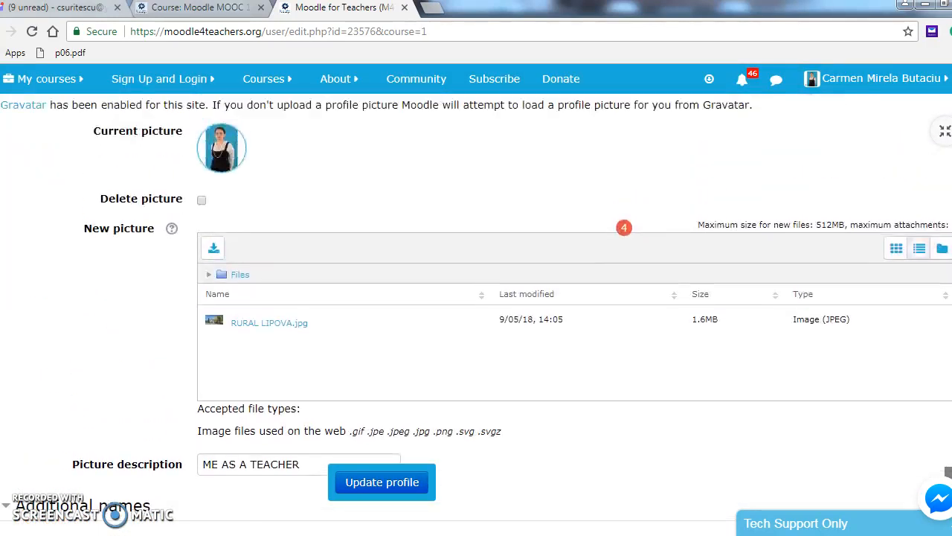
scroll(476, 316, up, 8)
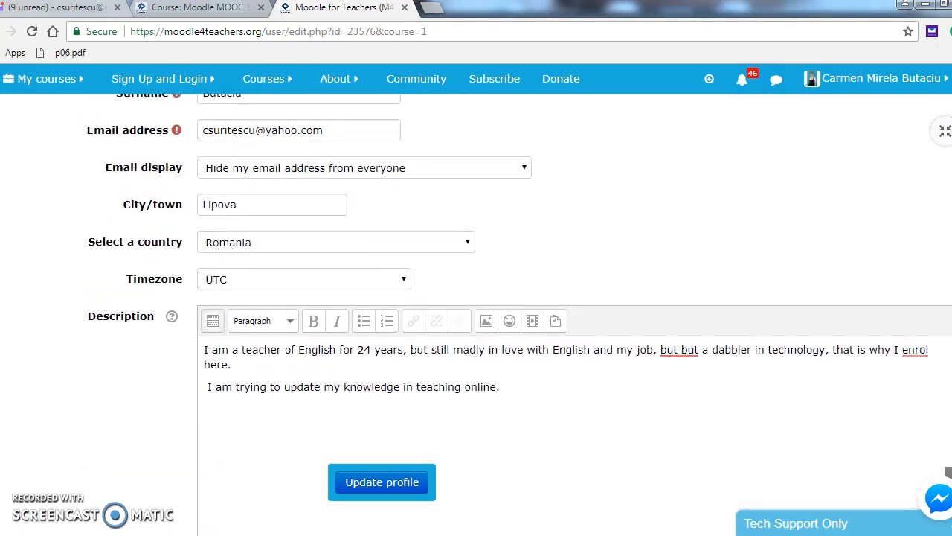
scroll(476, 315, up, 1)
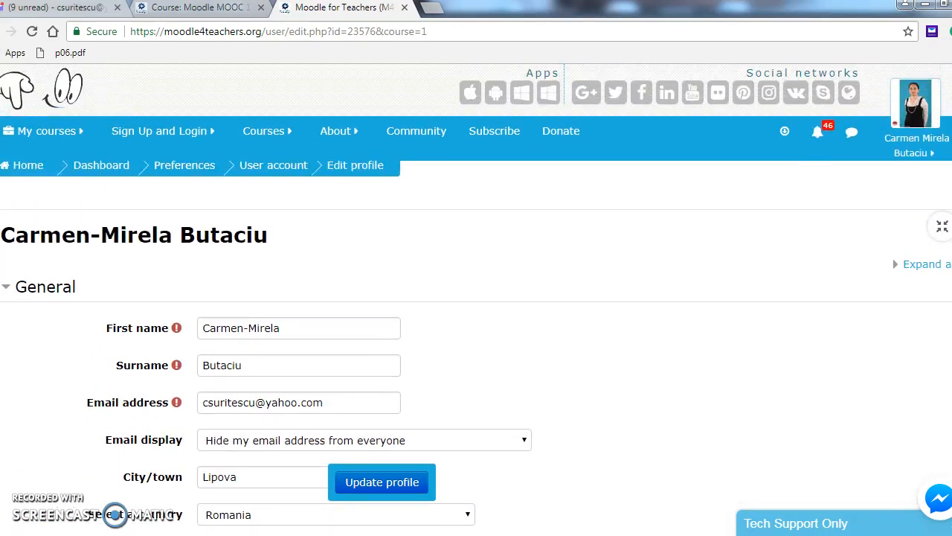
click(378, 484)
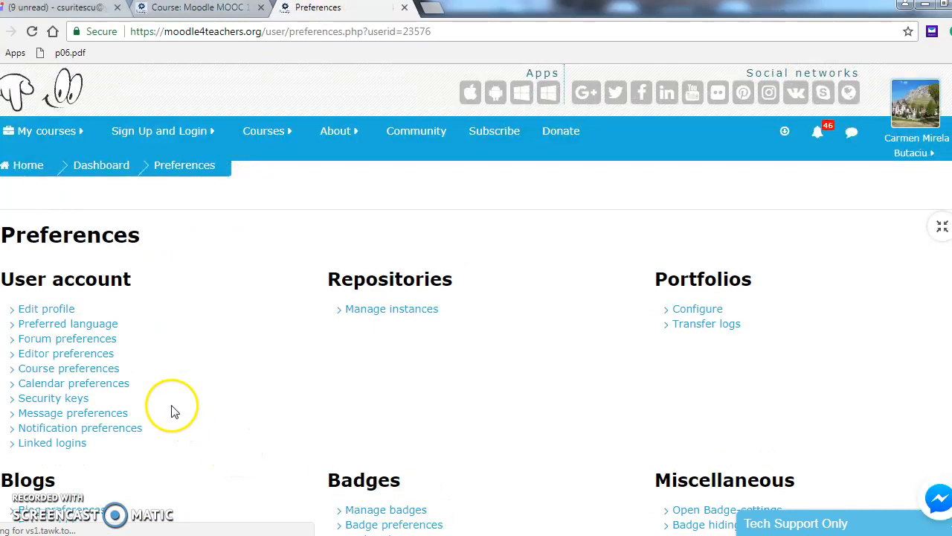
- Reselect English (en) as the preferred language
click(110, 330)
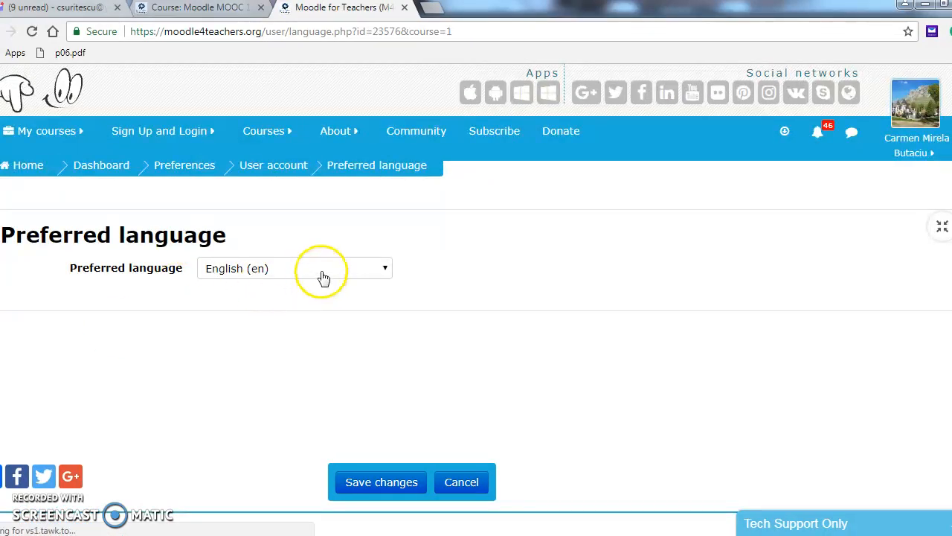
click(384, 270)
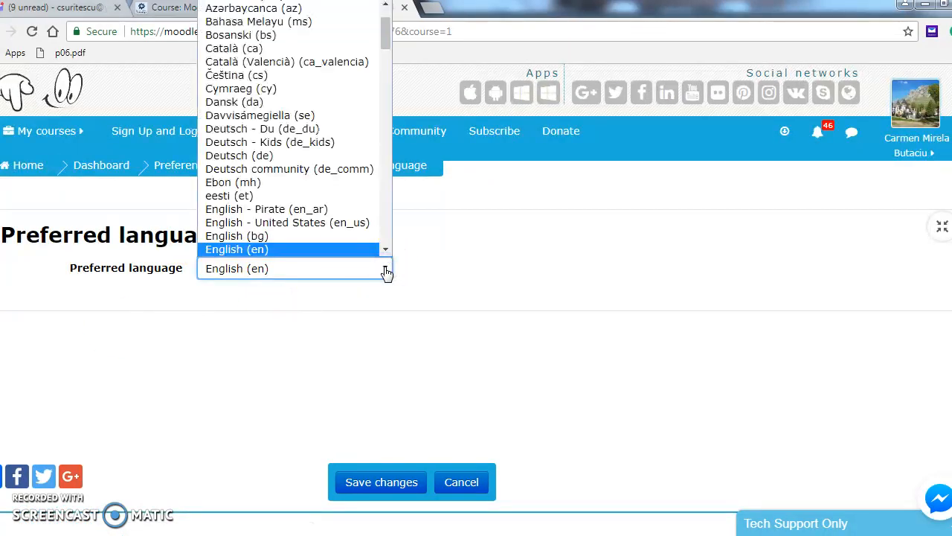
click(351, 251)
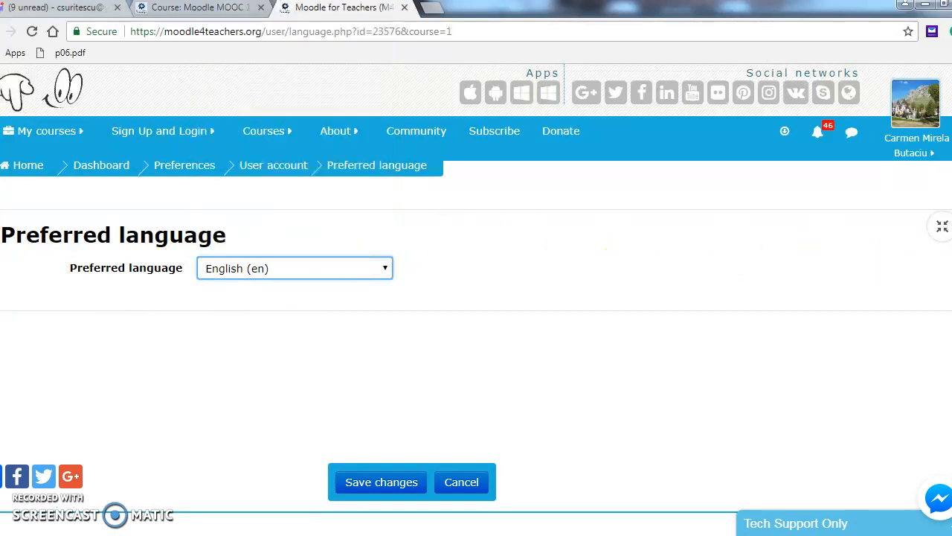
scroll(818, 335, down, 1)
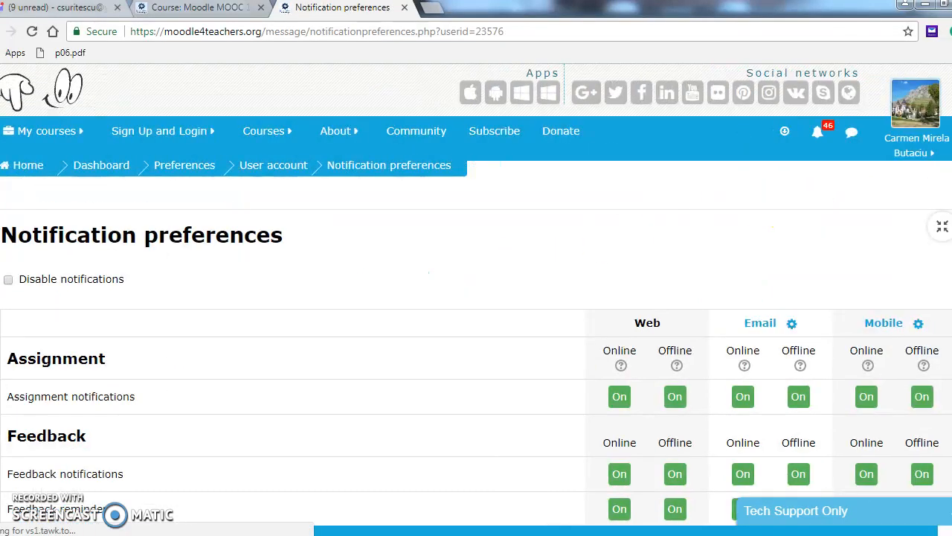
- Scroll the Notification preferences down to the Exabis Competence Grid section
scroll(476, 298, down, 5)
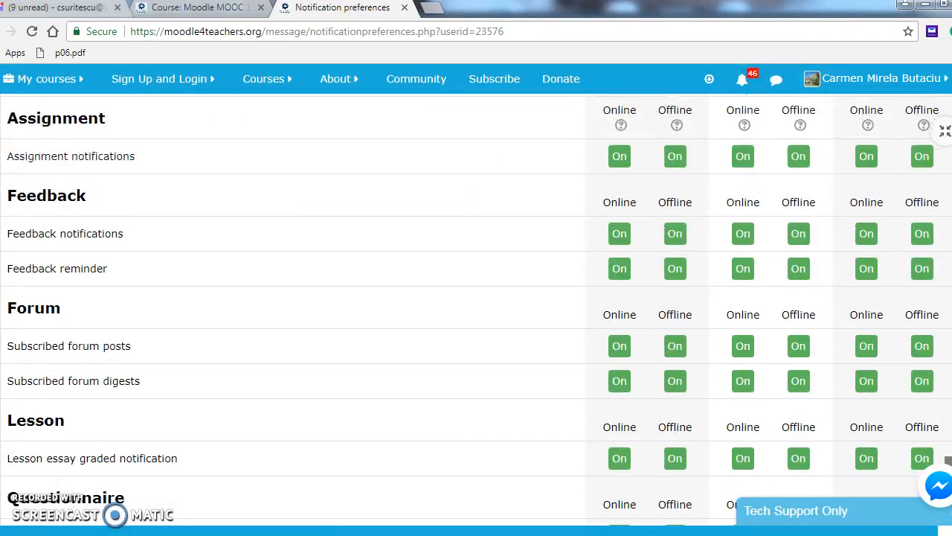
scroll(476, 298, down, 2)
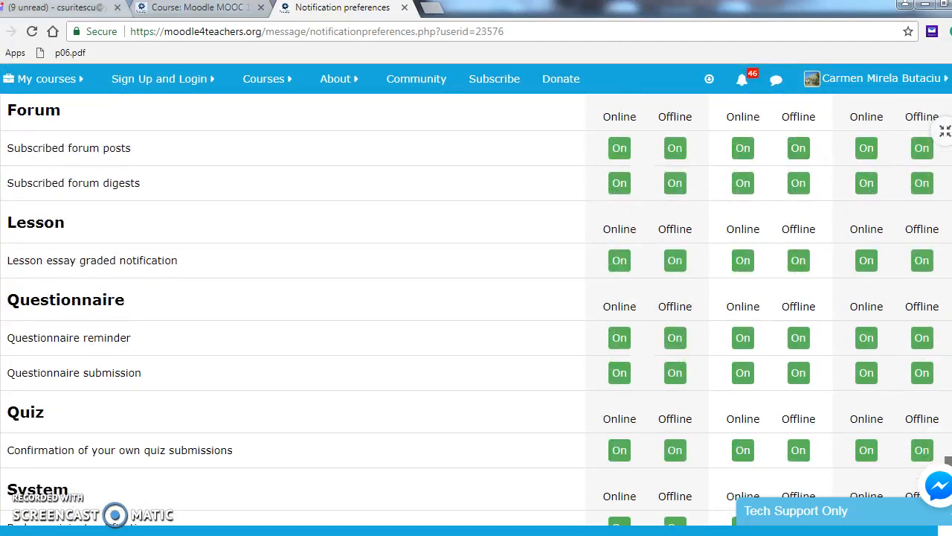
scroll(476, 298, down, 3)
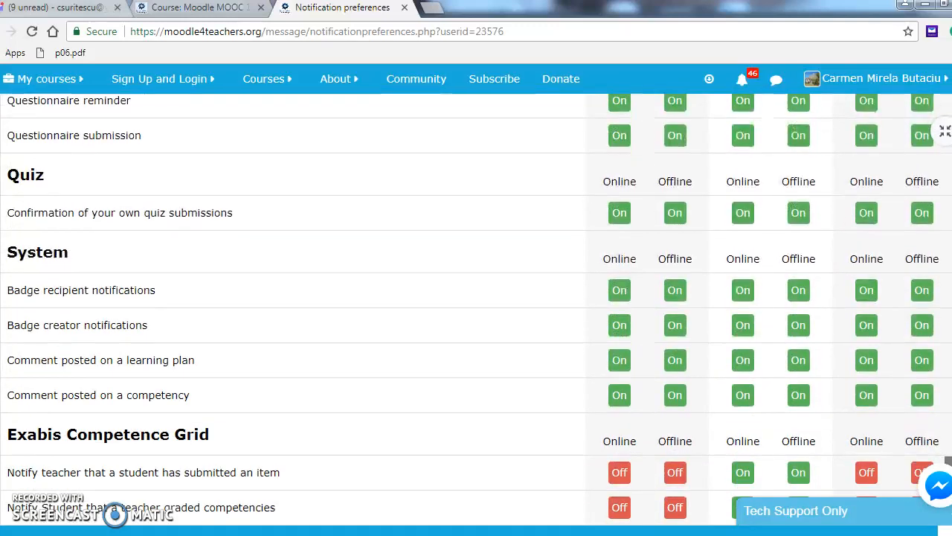
scroll(476, 298, down, 2)
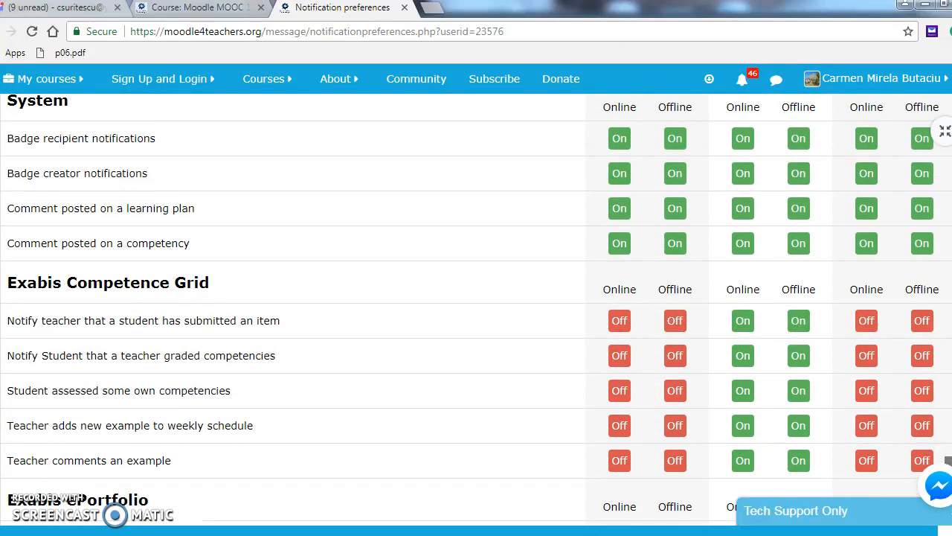
- Switch on the Web online and offline alerts for the Exabis Competence Grid notifications
click(624, 324)
click(675, 321)
click(622, 358)
click(627, 391)
click(675, 392)
click(620, 426)
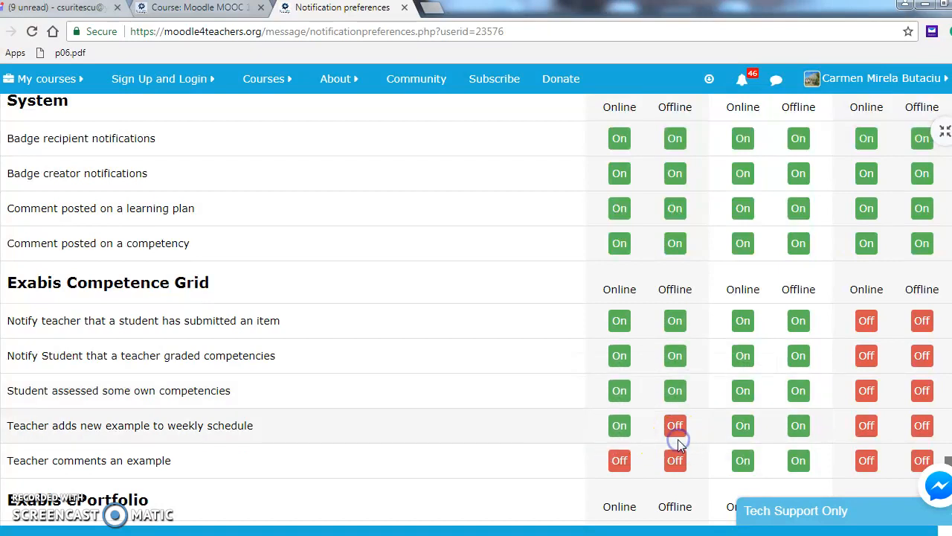
click(674, 468)
click(623, 469)
- Switch on the Mobile online and offline alerts for every Exabis Competence Grid notification
click(868, 464)
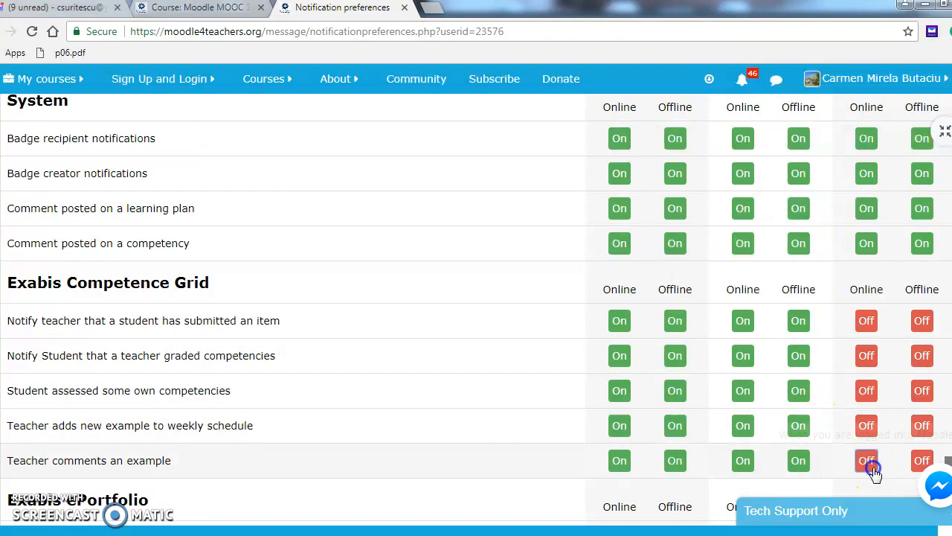
click(868, 393)
click(868, 425)
click(866, 357)
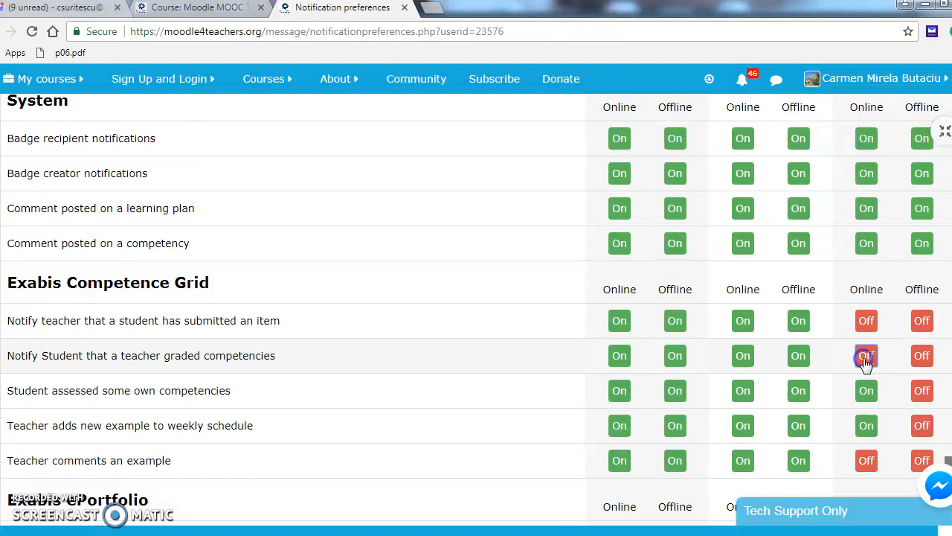
click(868, 320)
click(921, 320)
click(921, 387)
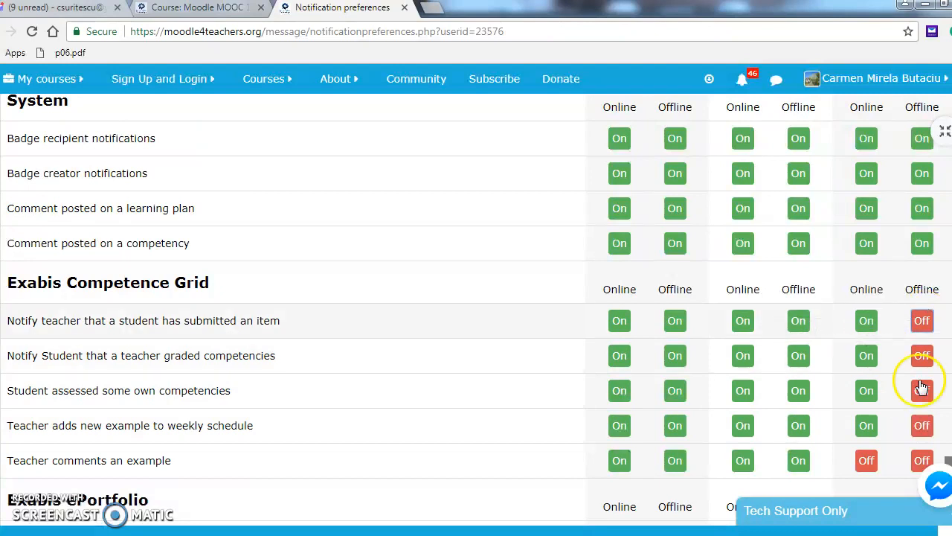
click(921, 355)
click(922, 392)
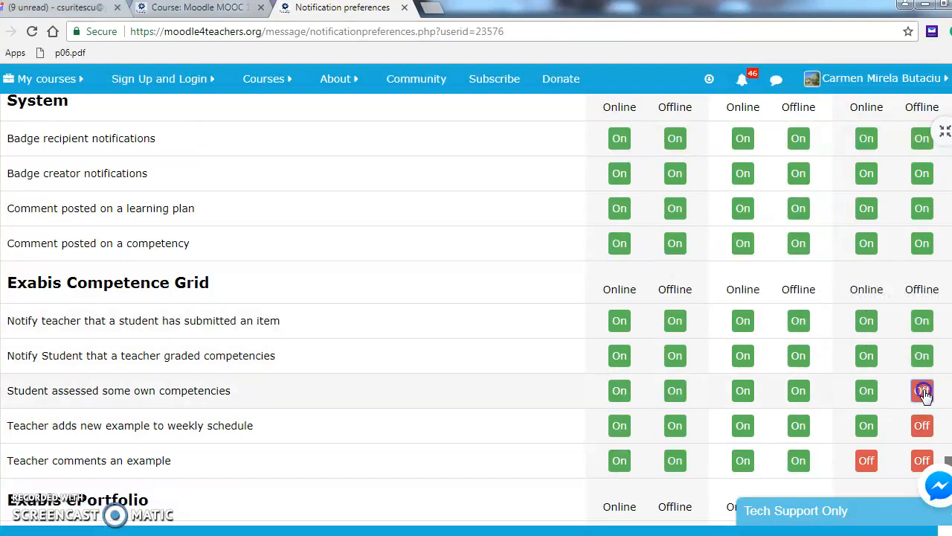
click(923, 425)
click(871, 461)
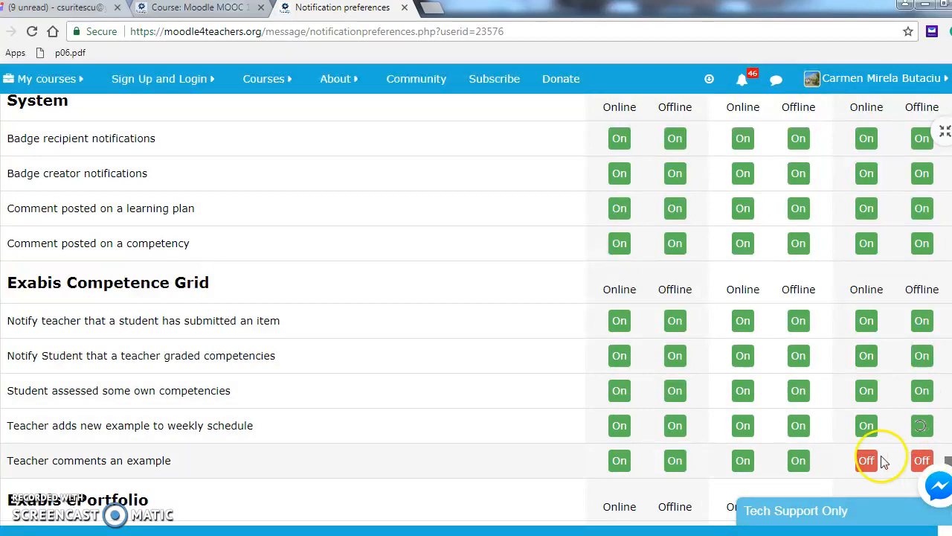
click(921, 461)
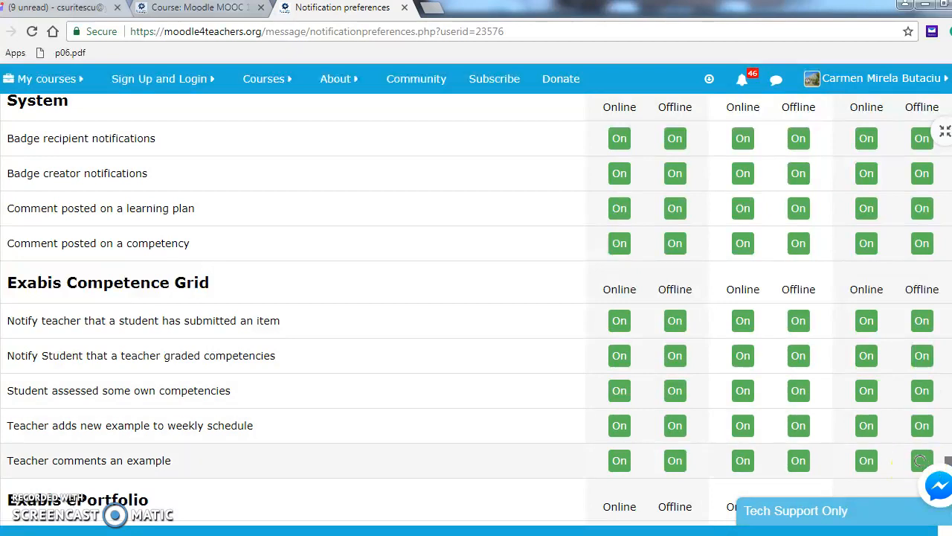
- Enable Web online and offline course enrolment application confirmation notifications
scroll(476, 309, down, 5)
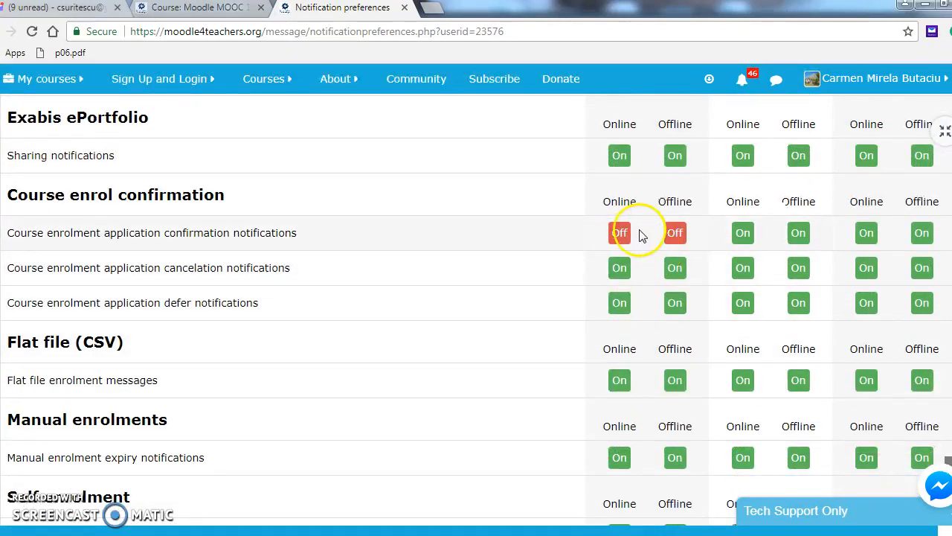
click(625, 237)
click(674, 238)
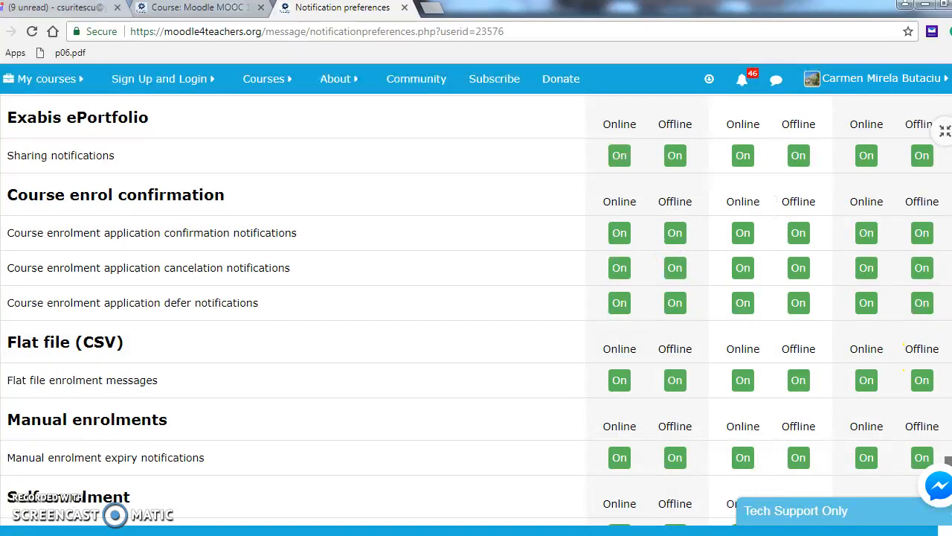
scroll(476, 310, down, 6)
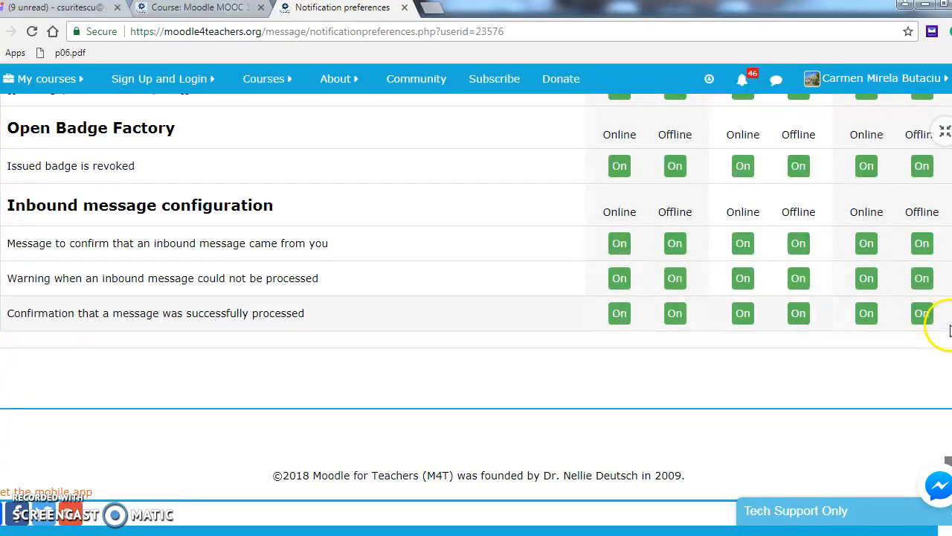
scroll(476, 310, up, 10)
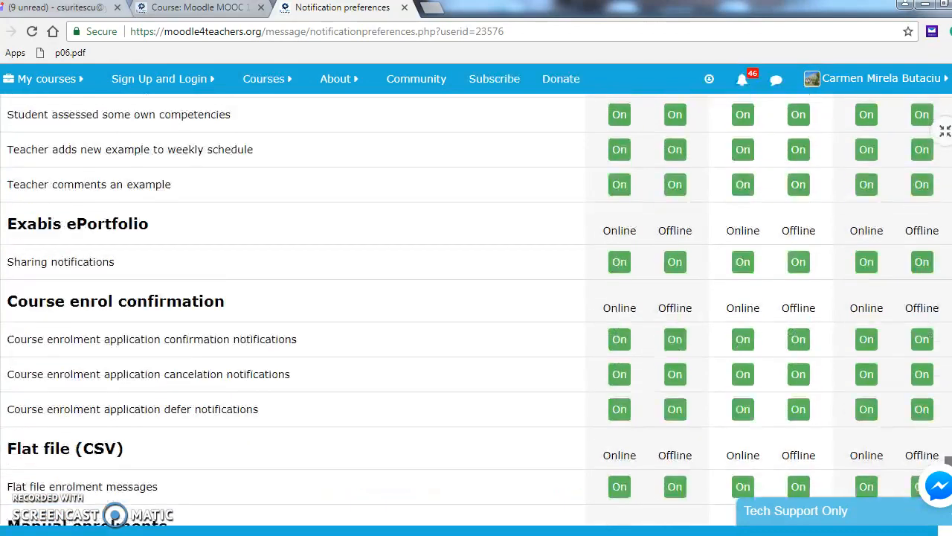
scroll(476, 309, up, 8)
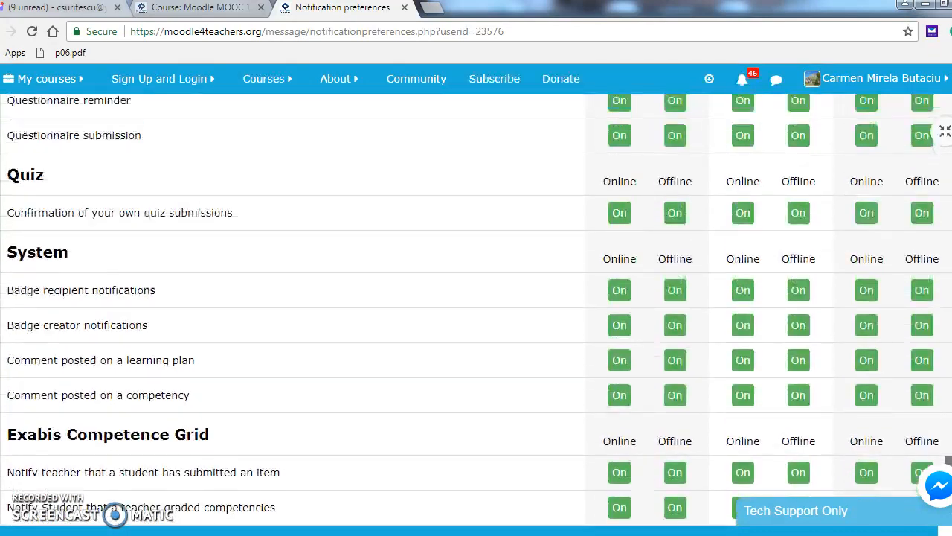
scroll(476, 309, up, 5)
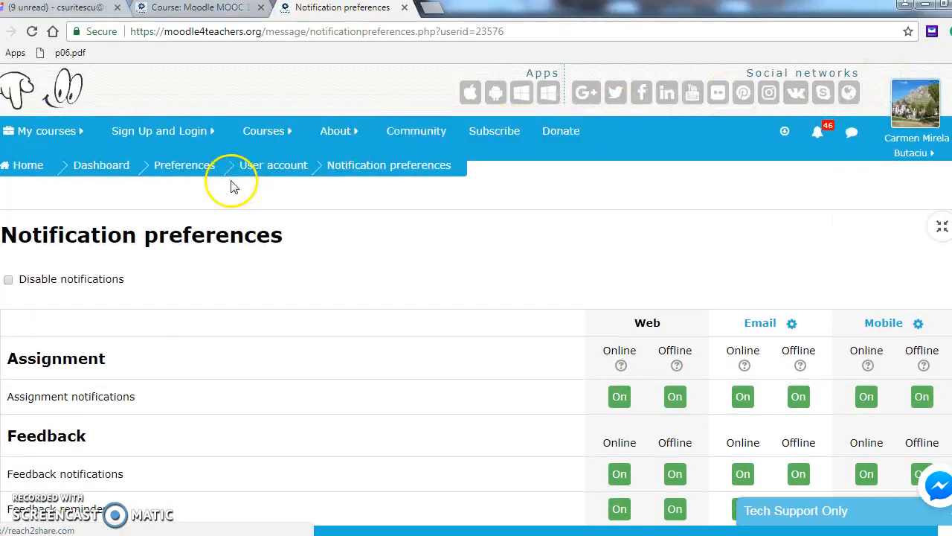
mouse_move(48, 134)
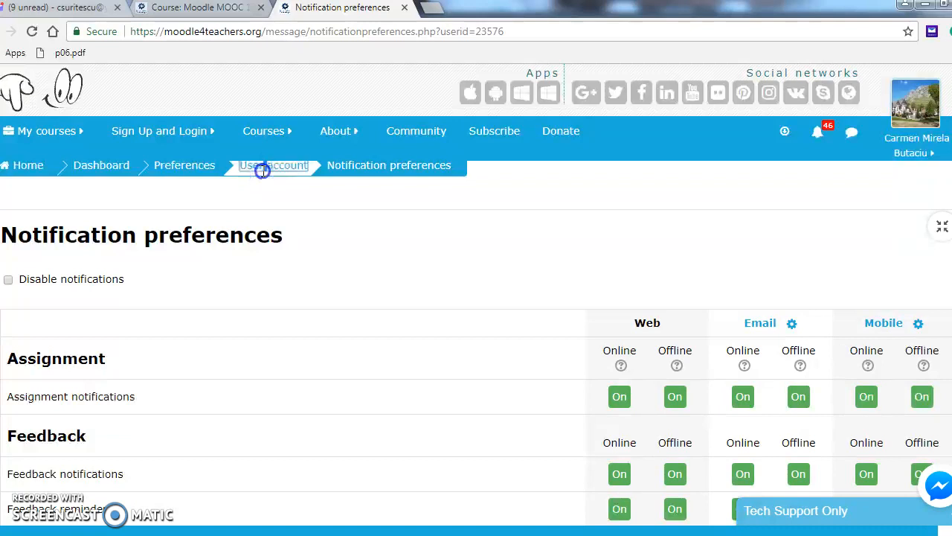
double_click(200, 171)
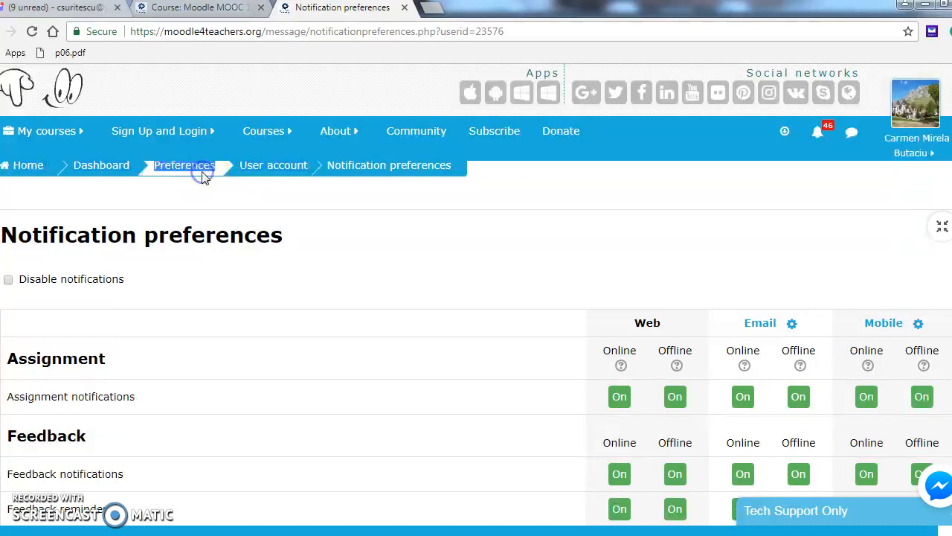
triple_click(202, 172)
double_click(203, 173)
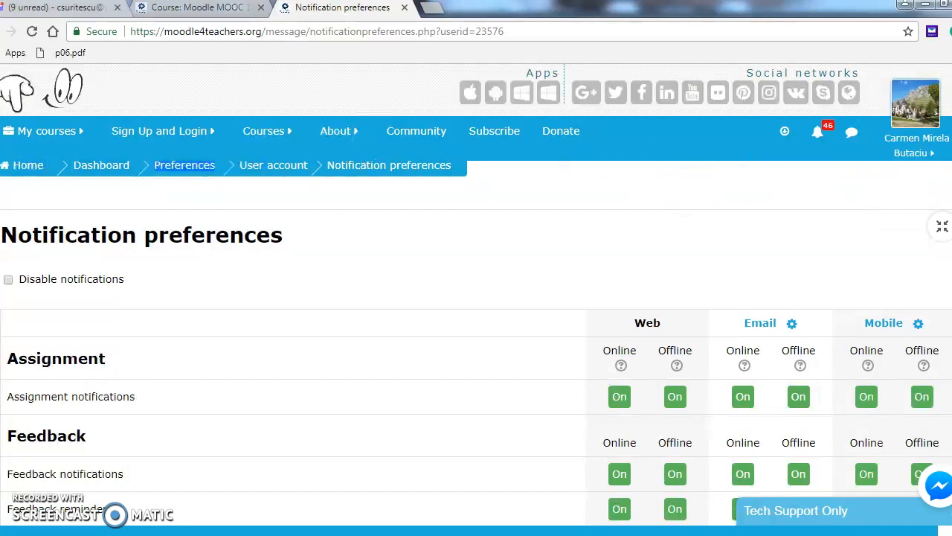
scroll(476, 298, down, 12)
scroll(476, 312, down, 7)
scroll(476, 312, down, 6)
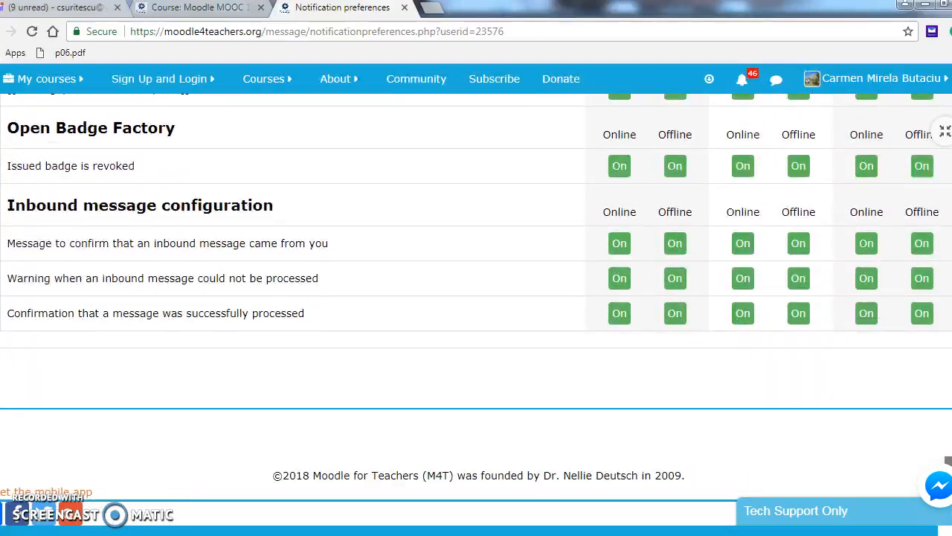
scroll(476, 298, up, 20)
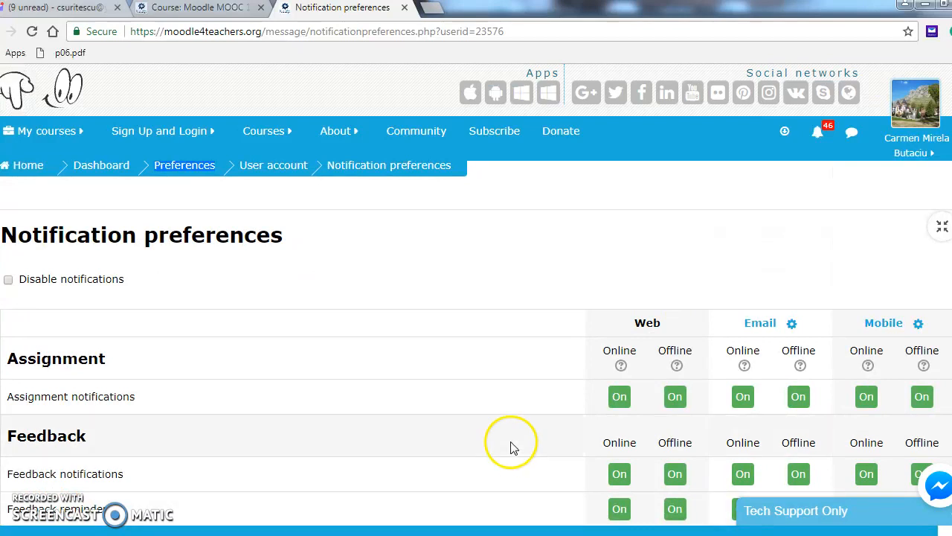
- Go to the Preferences overview and open Forum preferences under User account
click(186, 165)
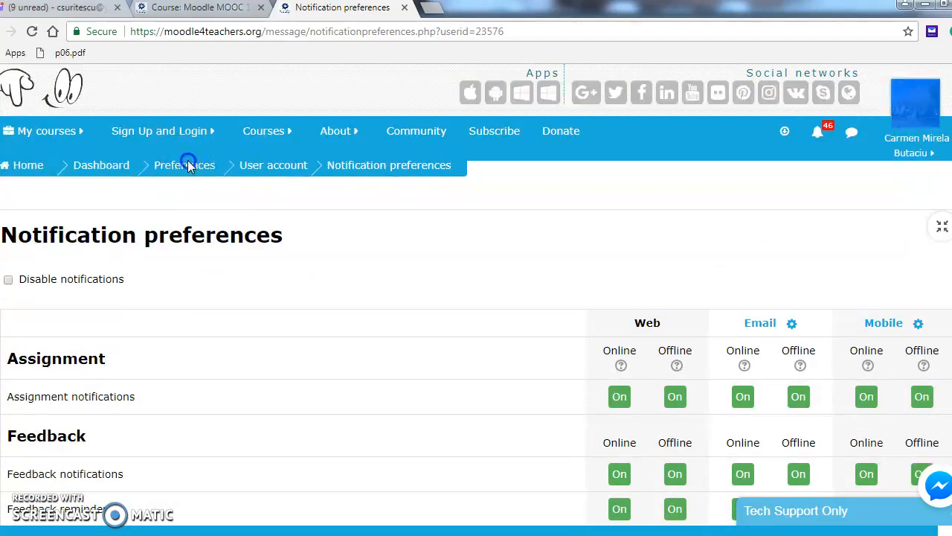
click(188, 164)
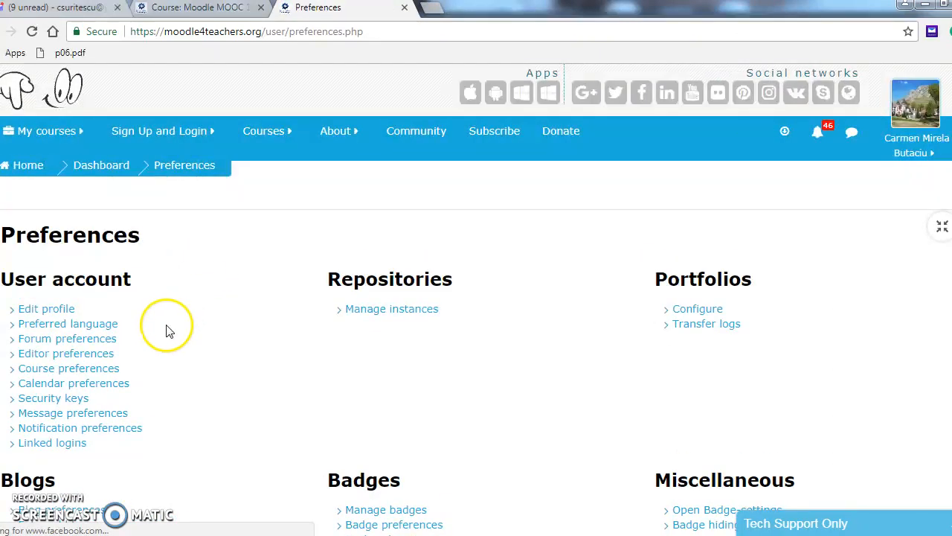
click(104, 339)
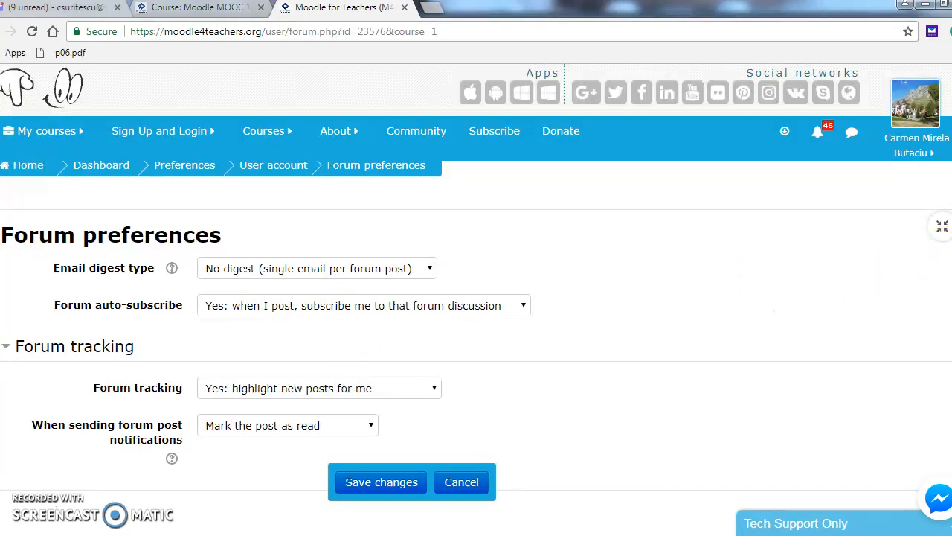
- Save the forum preferences unchanged: no digest, auto-subscribe on posting, tracking on
click(393, 485)
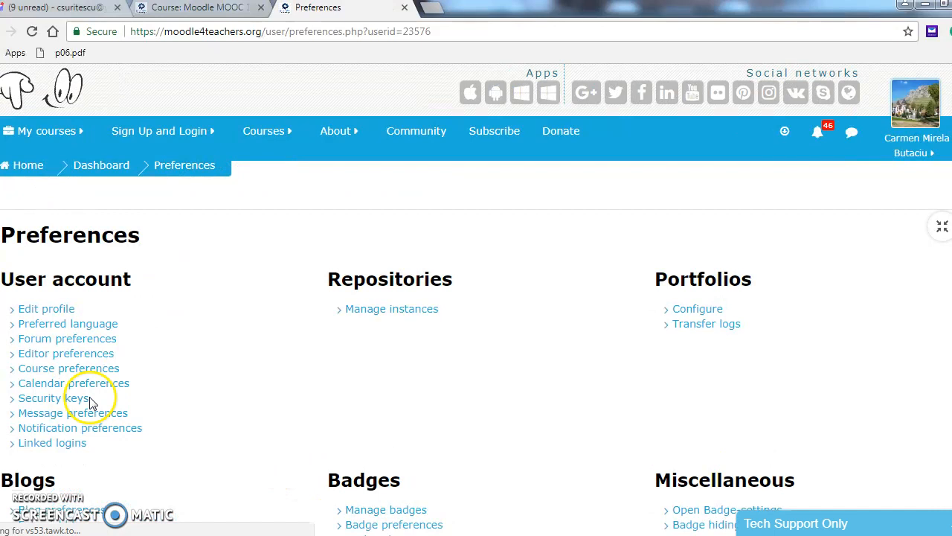
click(72, 399)
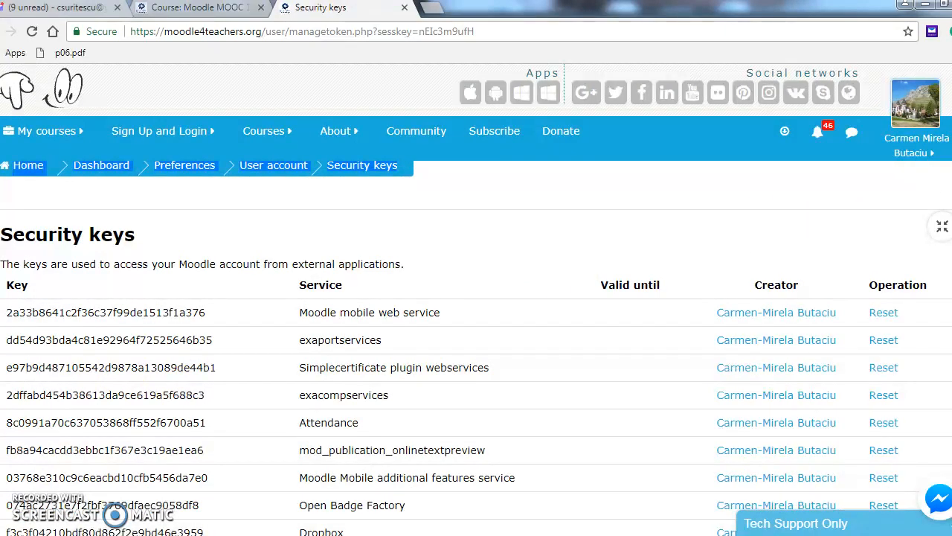
scroll(476, 298, down, 2)
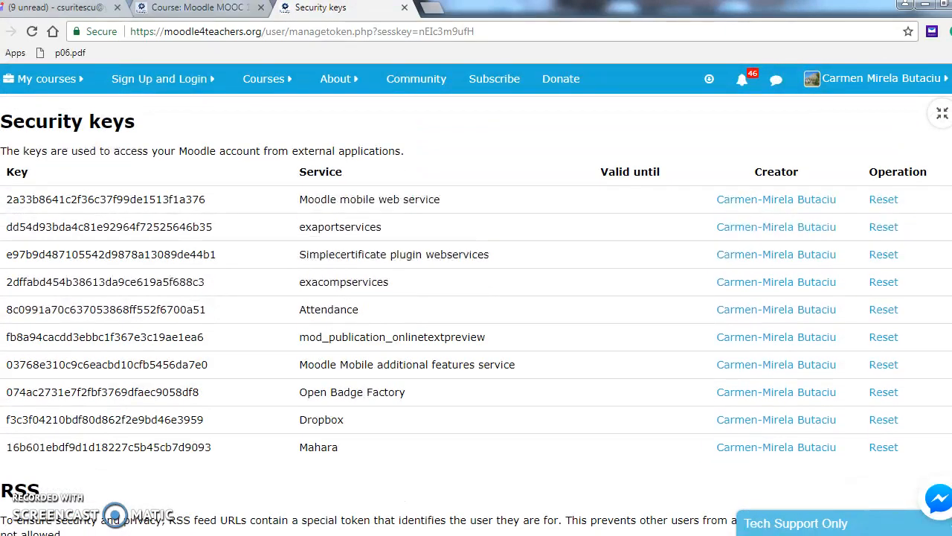
scroll(476, 298, down, 3)
scroll(476, 298, down, 3)
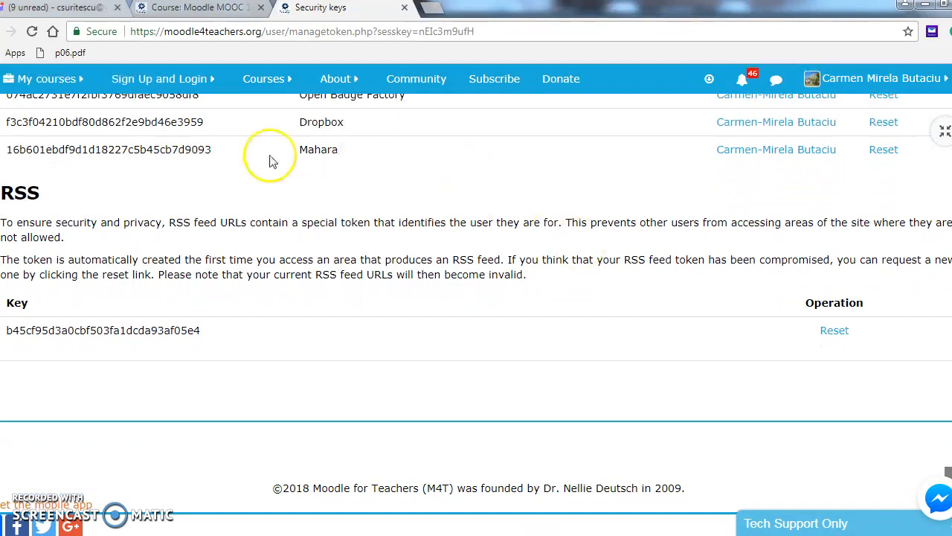
key(alt+Left)
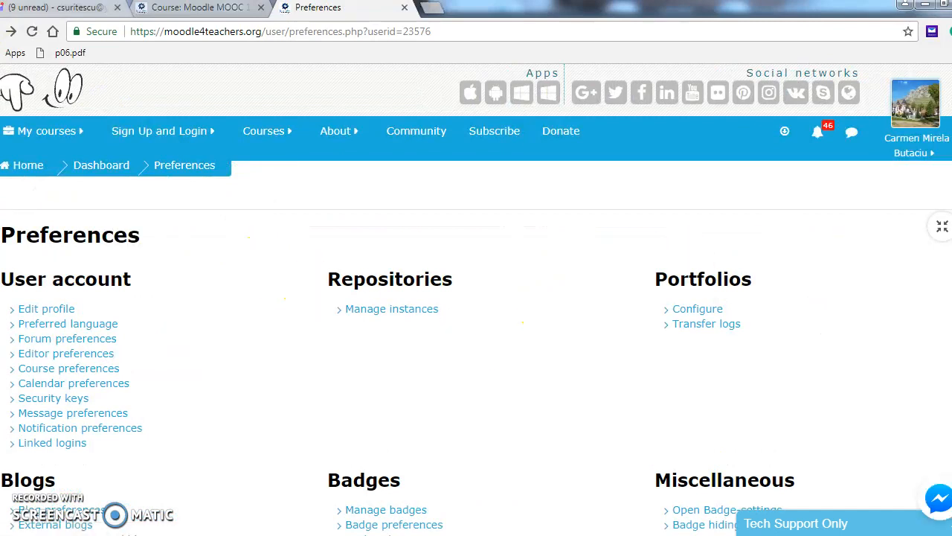
scroll(476, 298, down, 3)
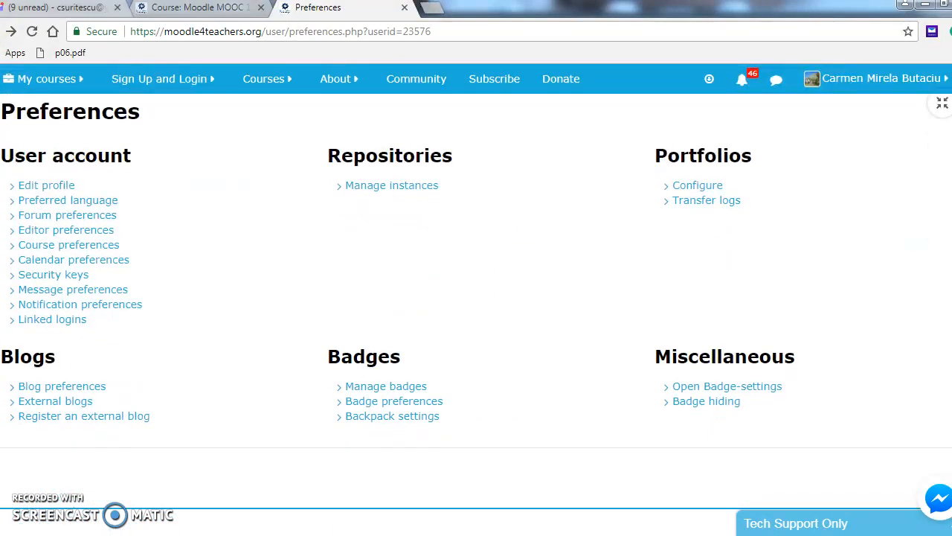
scroll(476, 298, down, 1)
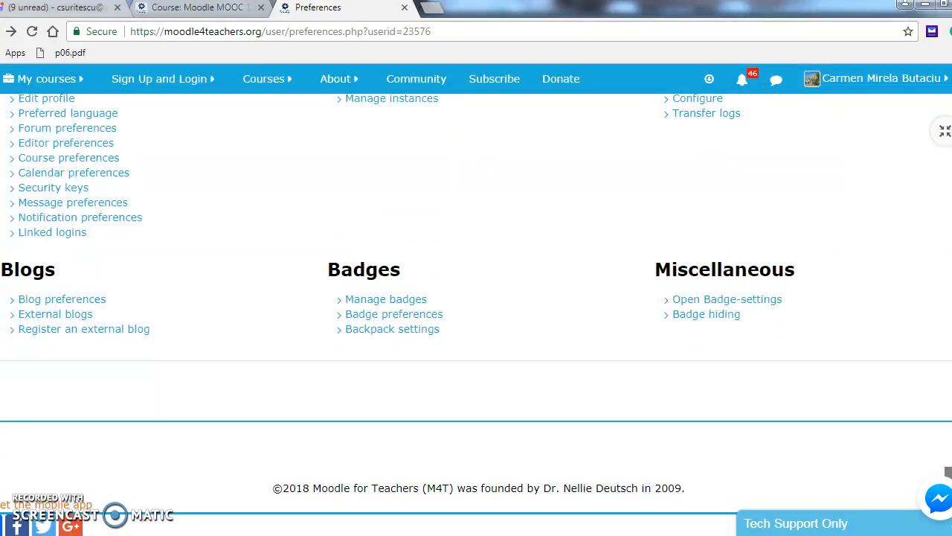
scroll(476, 297, up, 3)
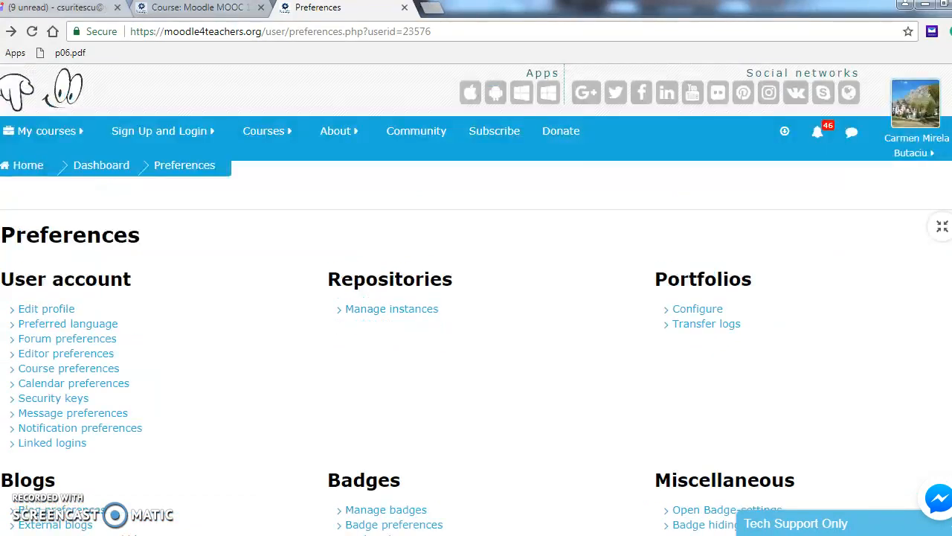
click(951, 535)
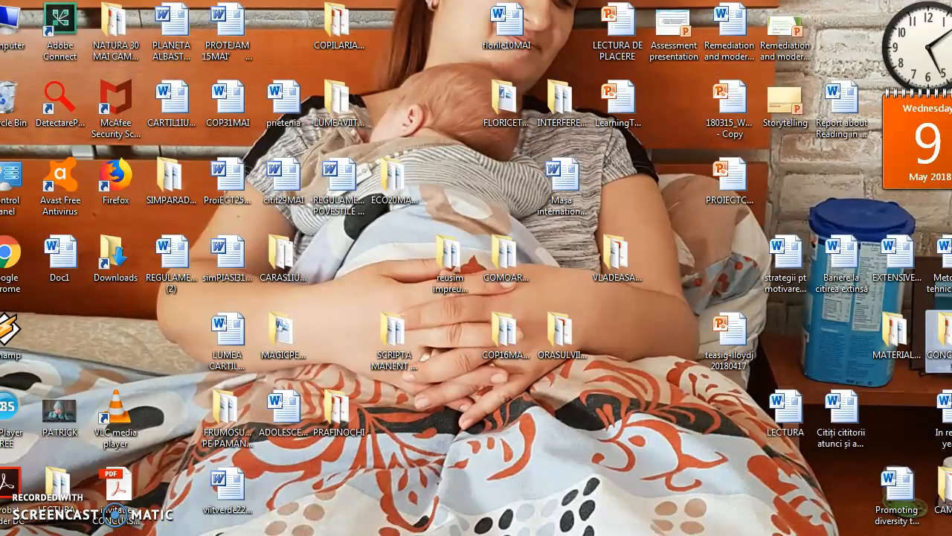
click(203, 468)
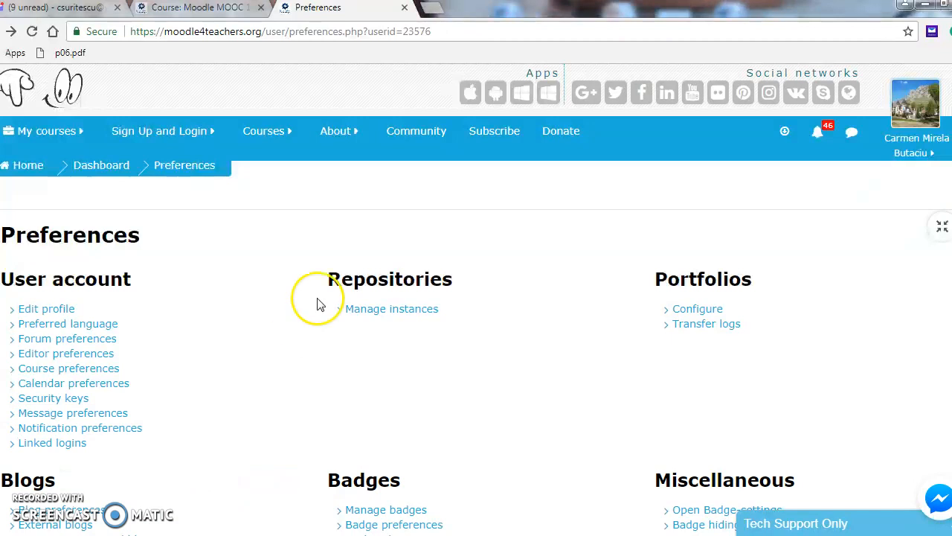
scroll(477, 298, down, 3)
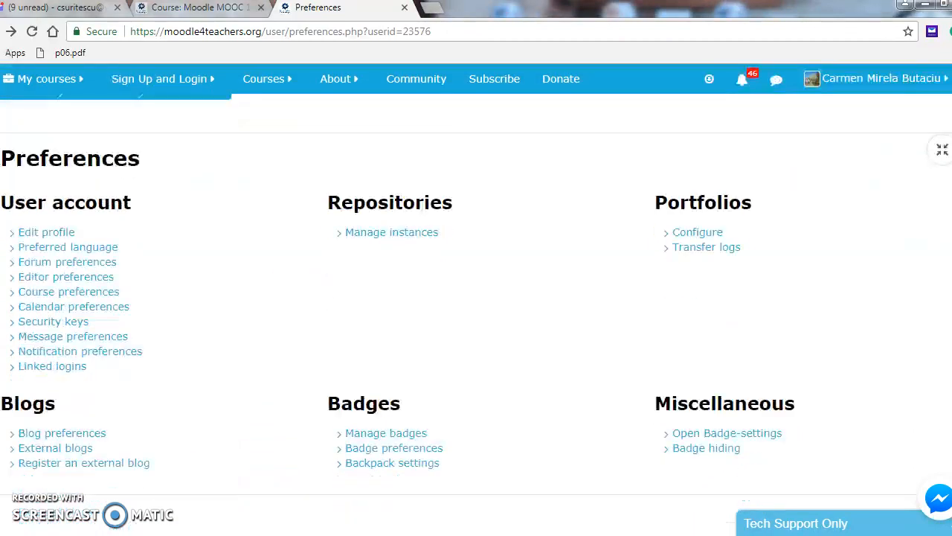
scroll(476, 312, down, 1)
scroll(476, 313, up, 3)
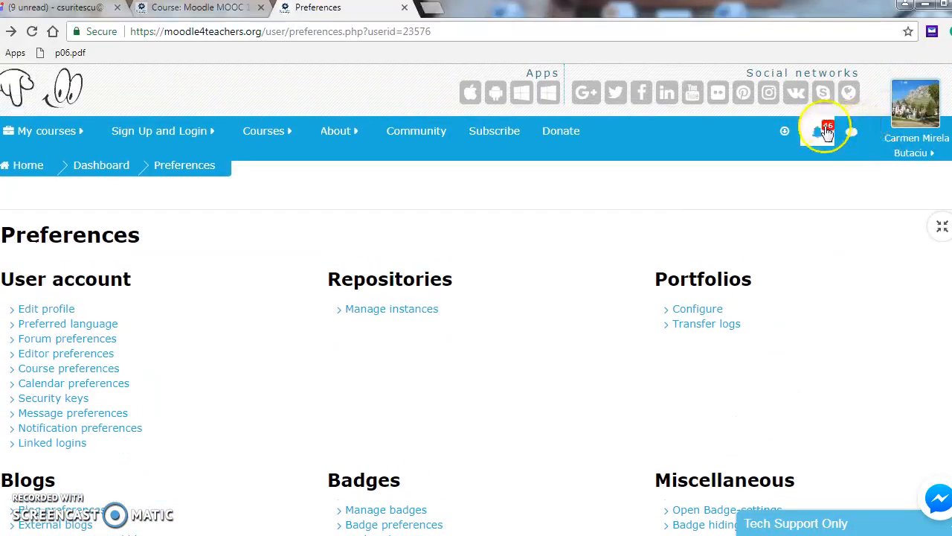
- Open Edit profile and start adding a file under User picture's New picture
click(61, 311)
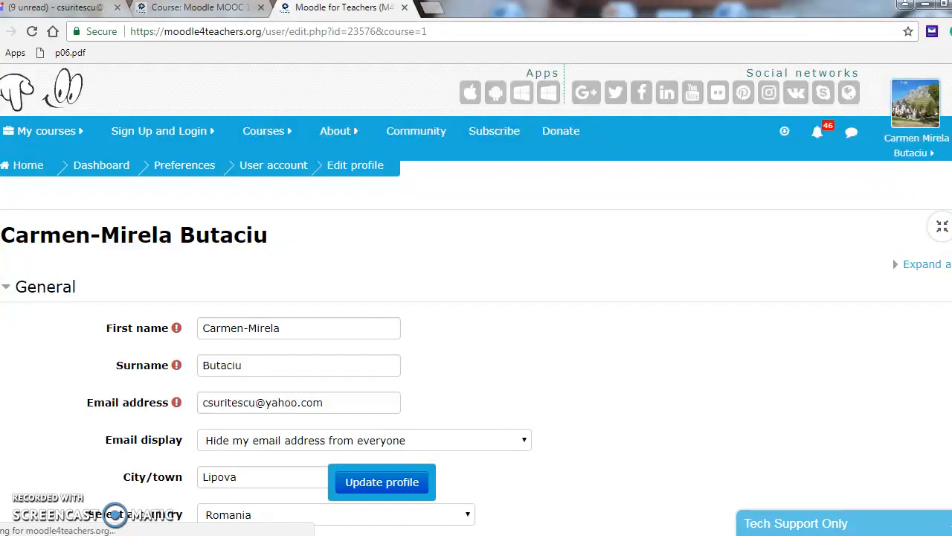
scroll(477, 298, down, 10)
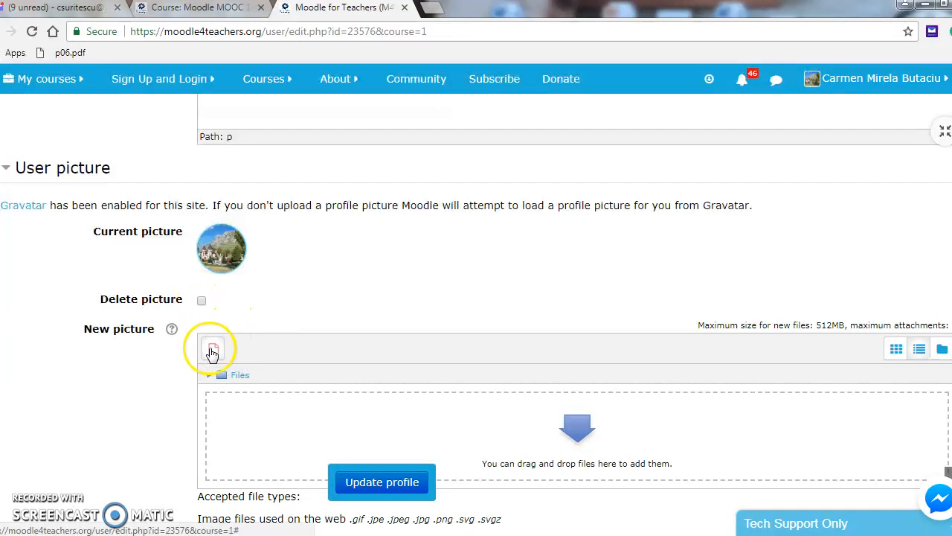
click(210, 349)
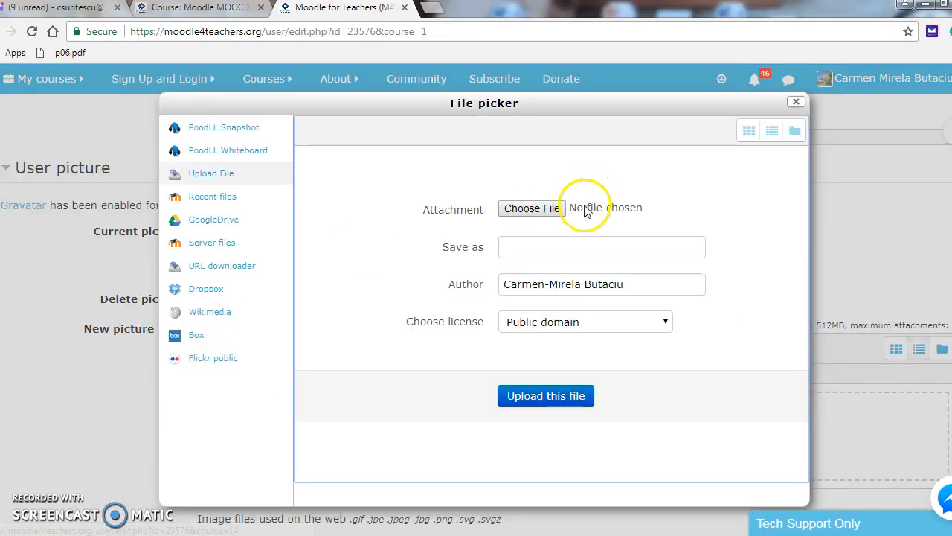
- Select the POZAEU photo from the Downloads folder in the file Open dialog
click(532, 209)
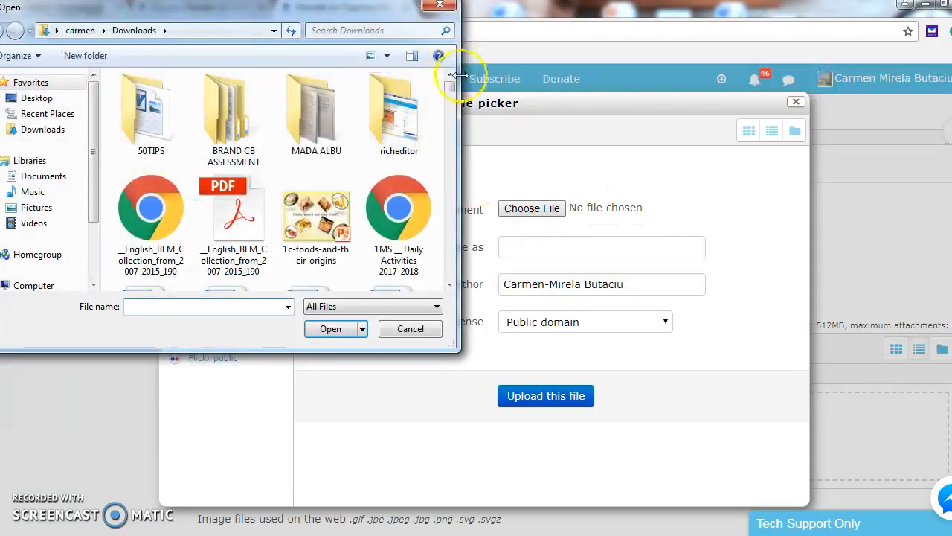
drag(449, 89, 447, 180)
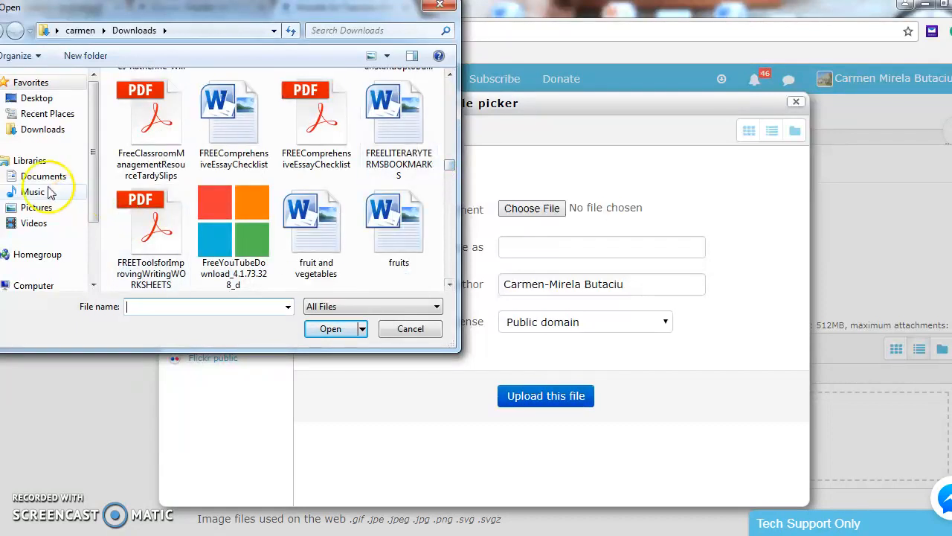
click(20, 129)
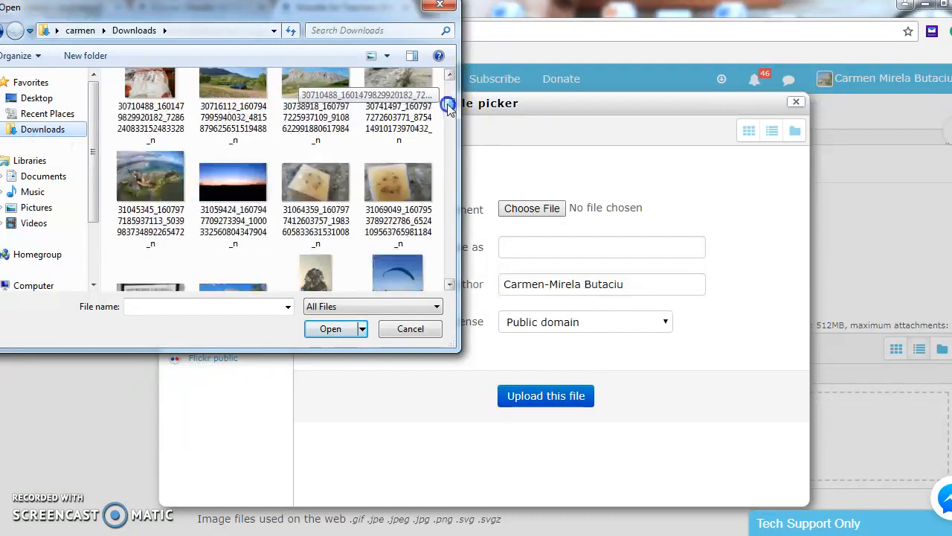
scroll(448, 104, up, 3)
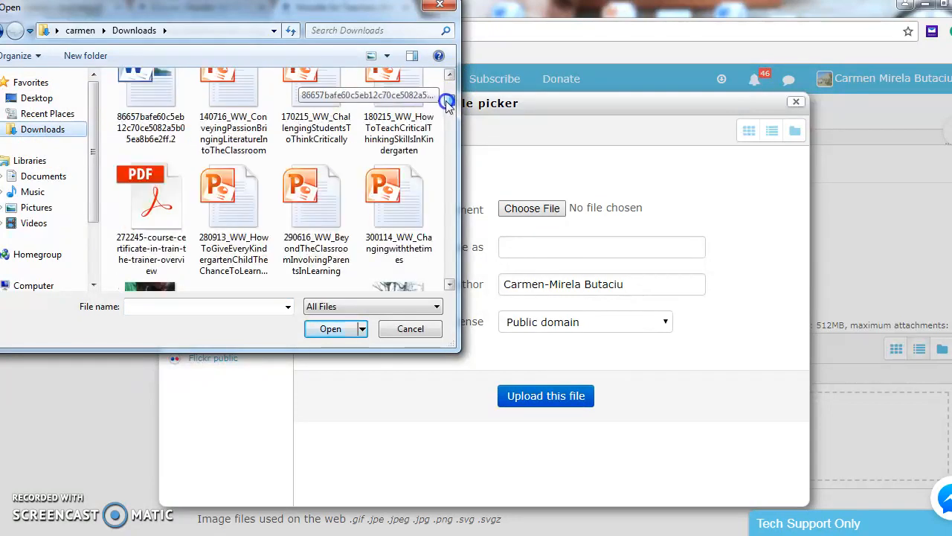
scroll(448, 104, down, 10)
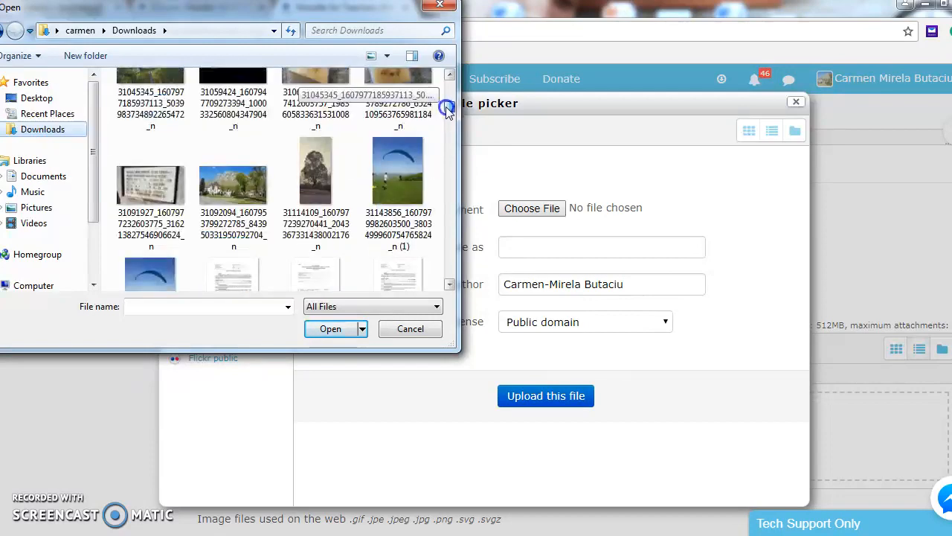
scroll(448, 113, down, 15)
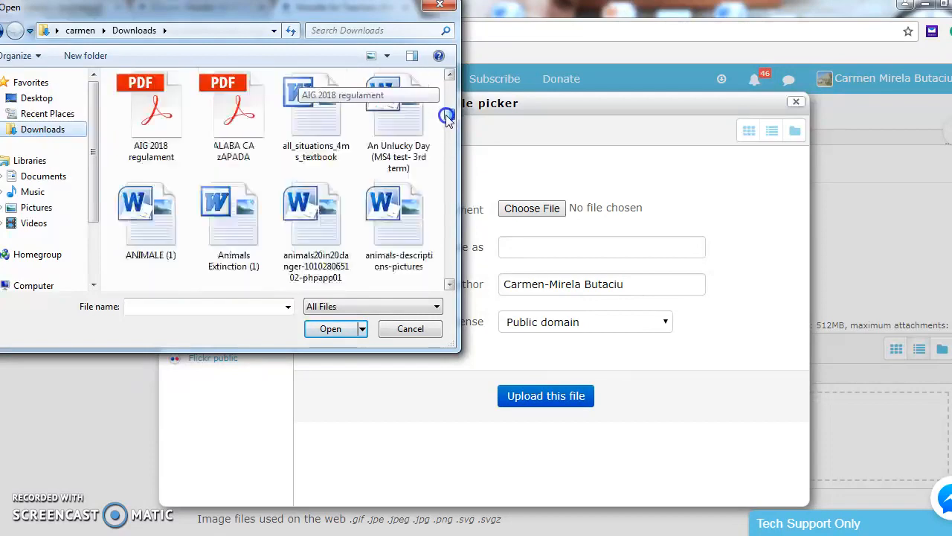
scroll(446, 125, down, 15)
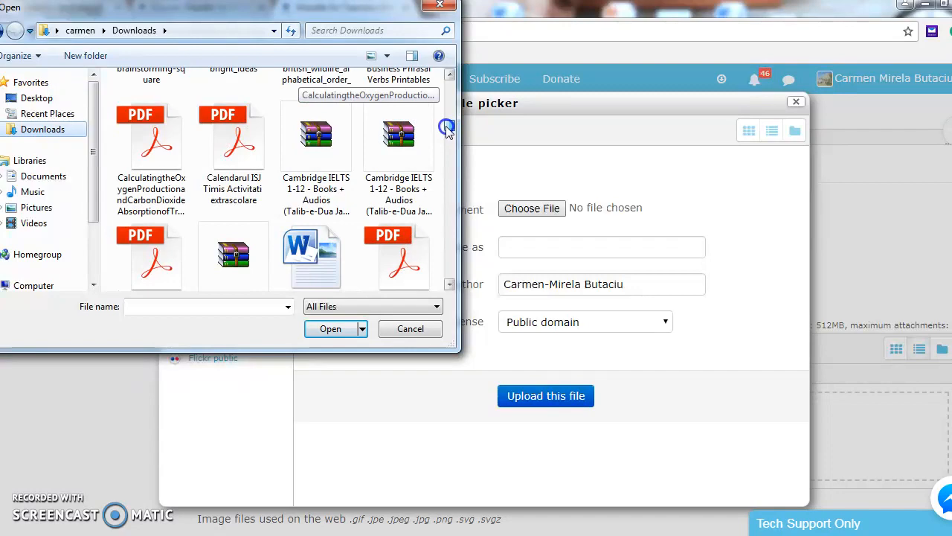
scroll(447, 179, down, 15)
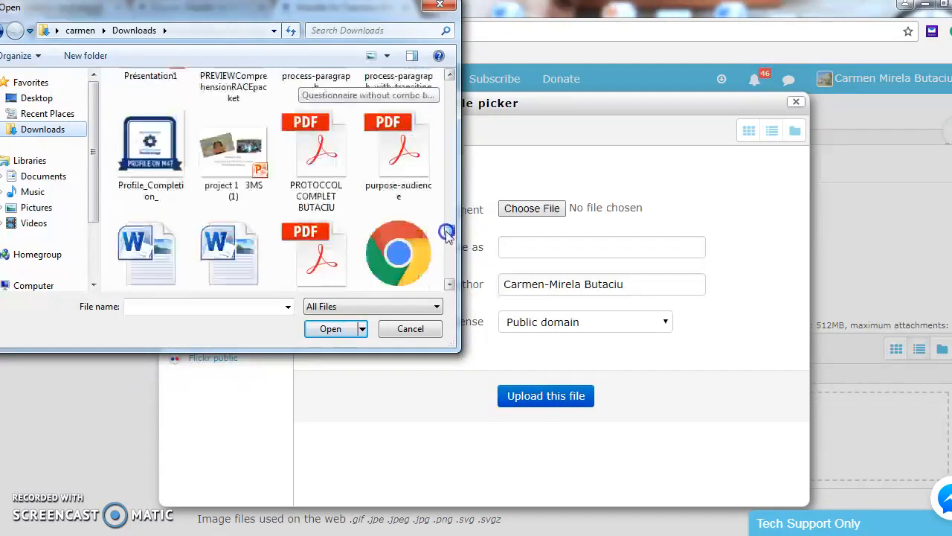
scroll(444, 236, up, 5)
scroll(443, 234, down, 2)
scroll(443, 231, up, 3)
click(394, 160)
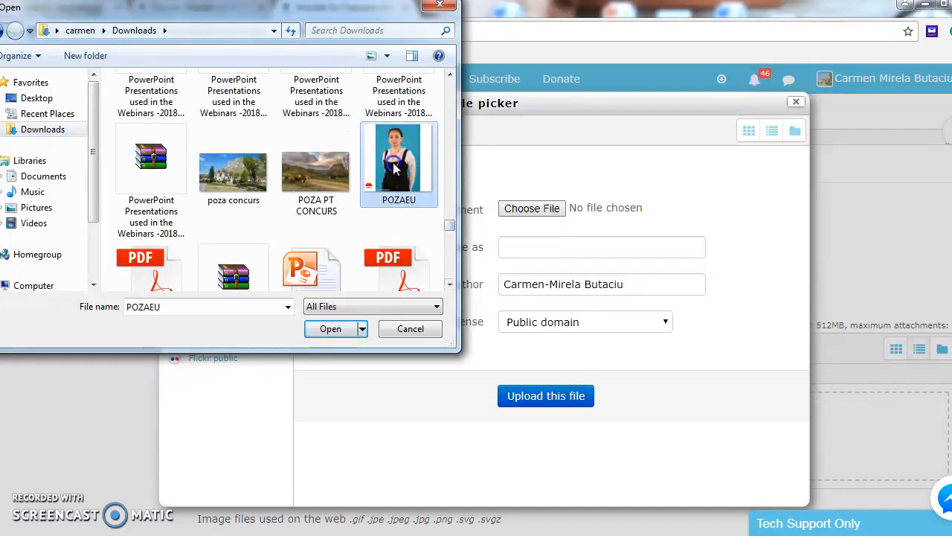
- Upload POZAEU saved as 'me as a teacher at school' and update the profile
click(330, 329)
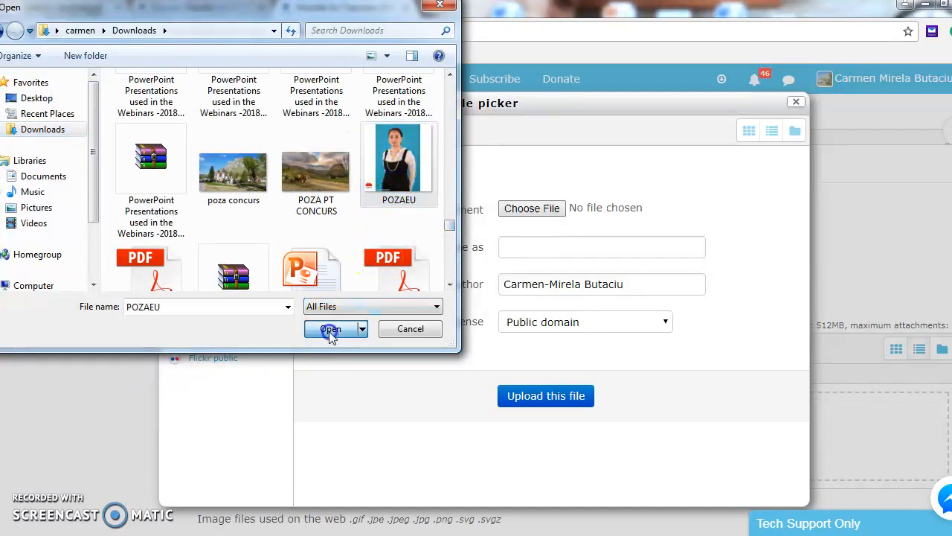
click(520, 244)
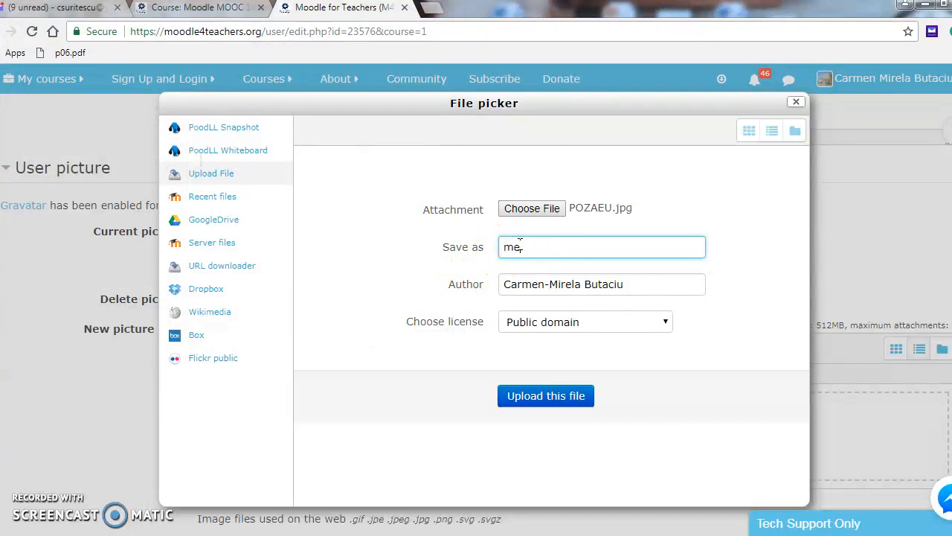
text(me as )
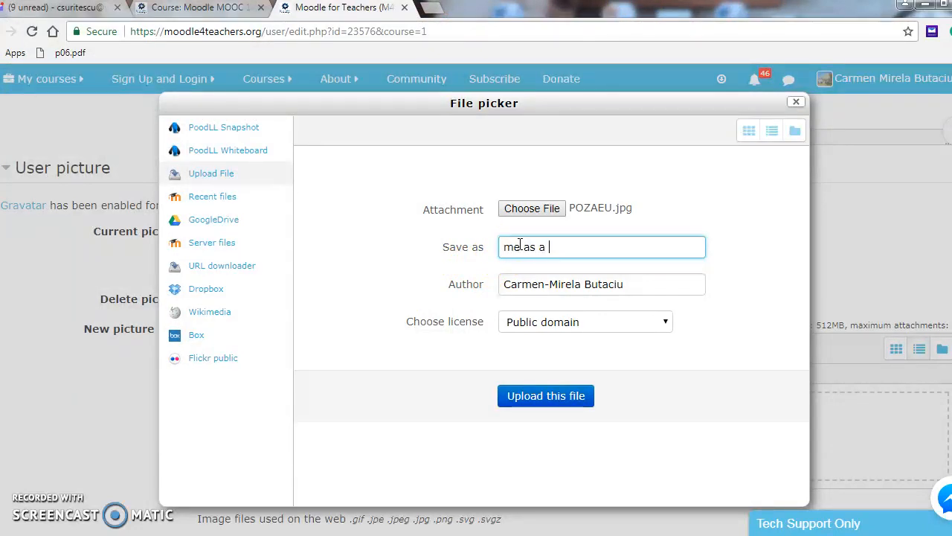
text(a teacher at school)
click(539, 395)
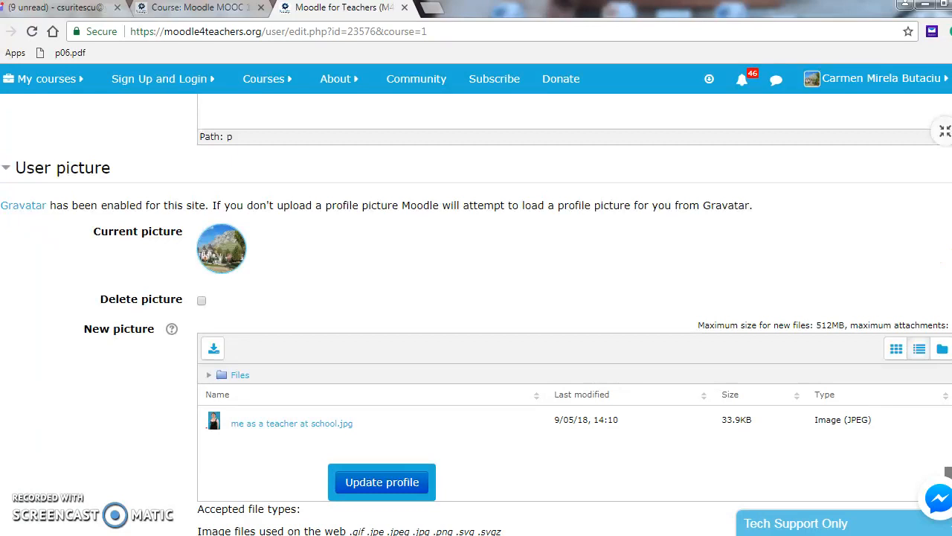
scroll(476, 297, down, 6)
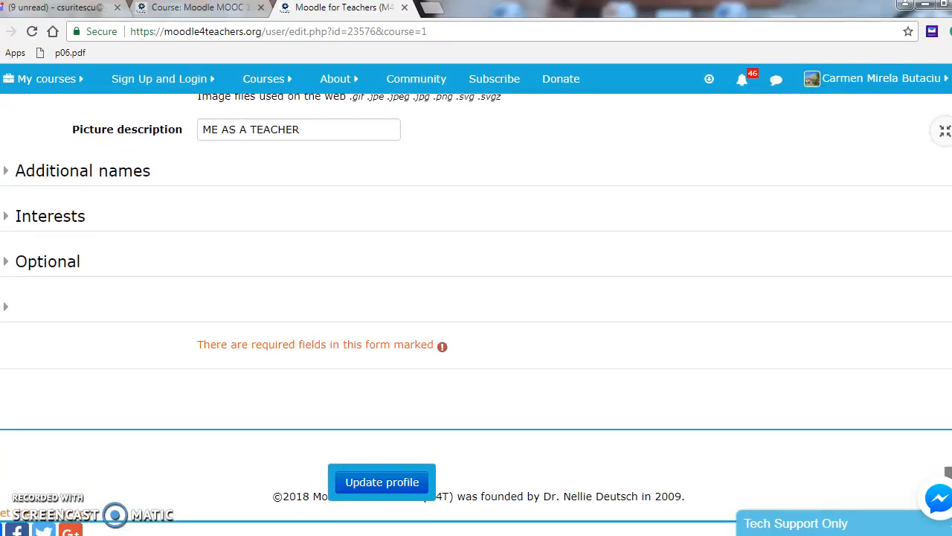
click(382, 483)
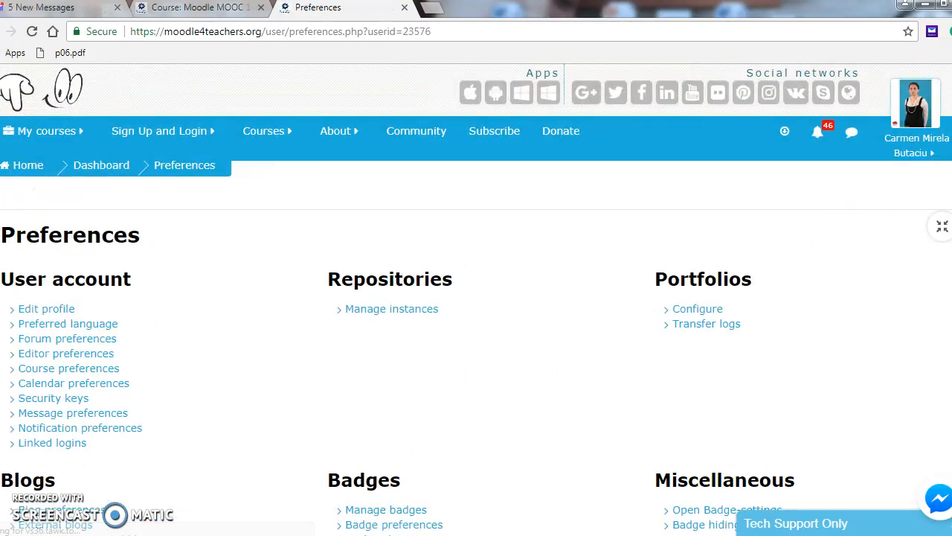
- Scroll the reloaded Preferences page to confirm the new teacher photo avatar
scroll(476, 297, down, 3)
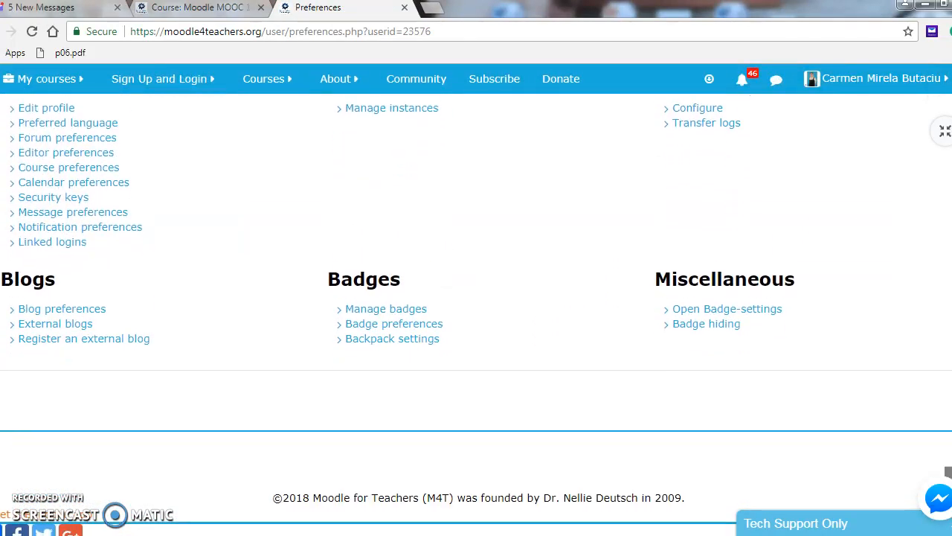
scroll(476, 298, up, 3)
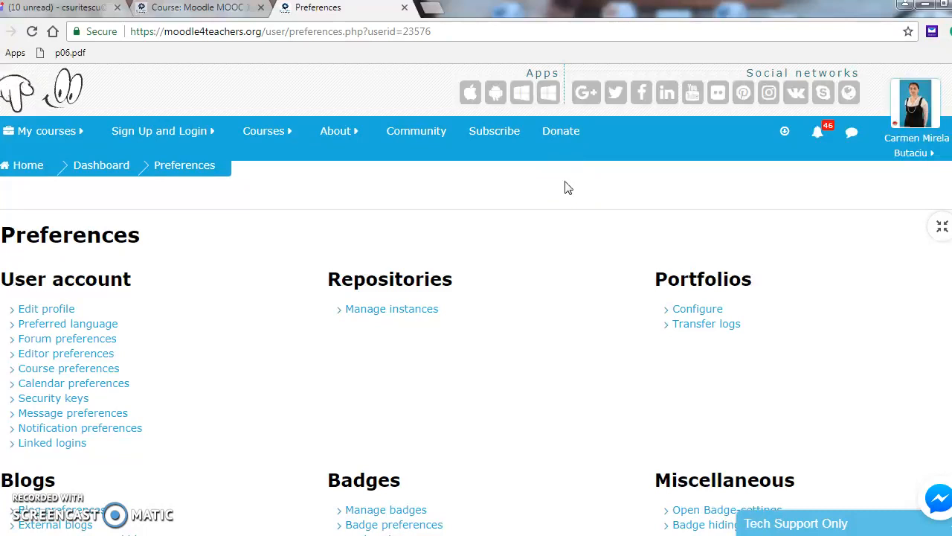
- Return to the Moodle MOOC 12 Effective Course Design forum window with the notifications list showing
drag(571, 186, 725, 131)
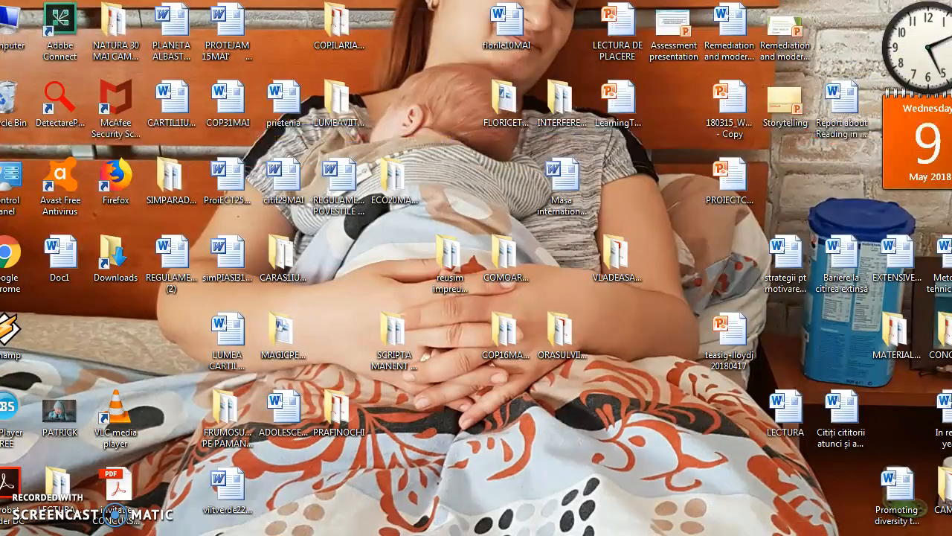
click(547, 321)
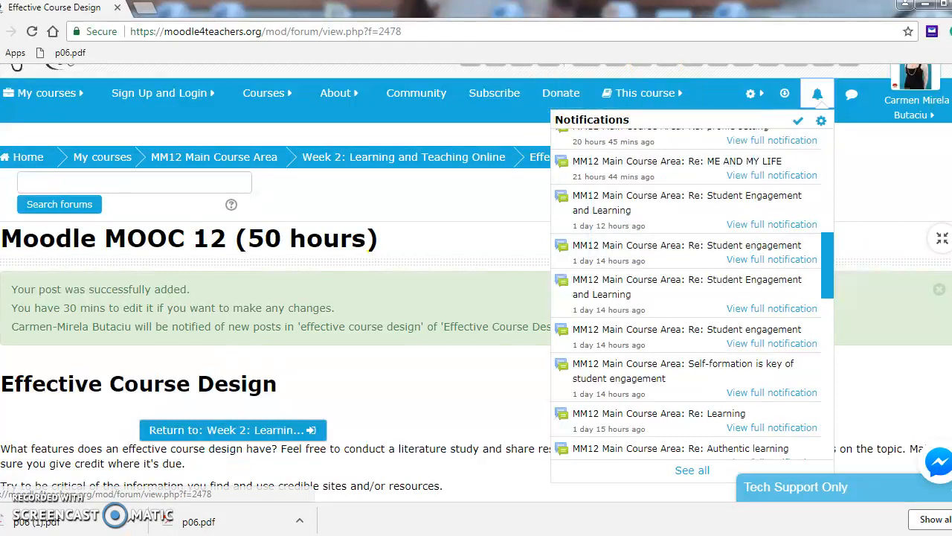
click(919, 11)
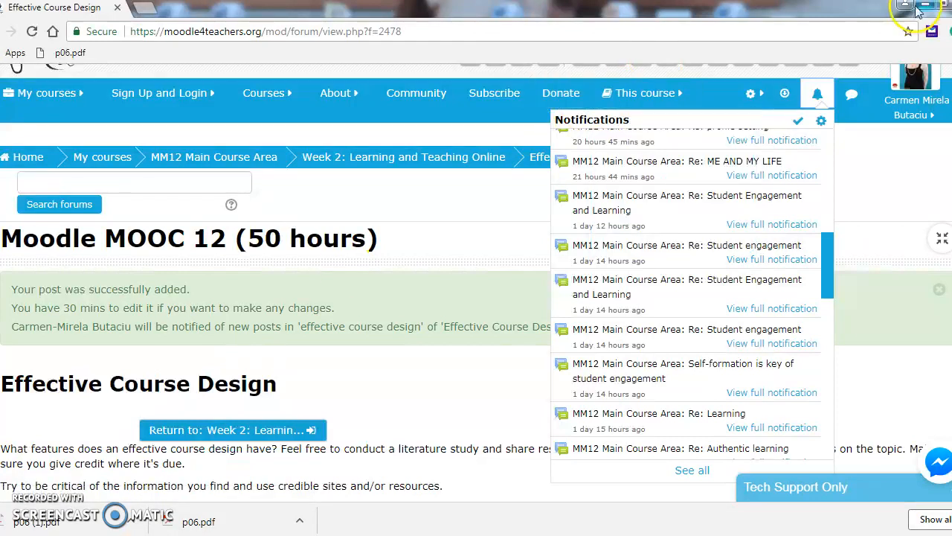